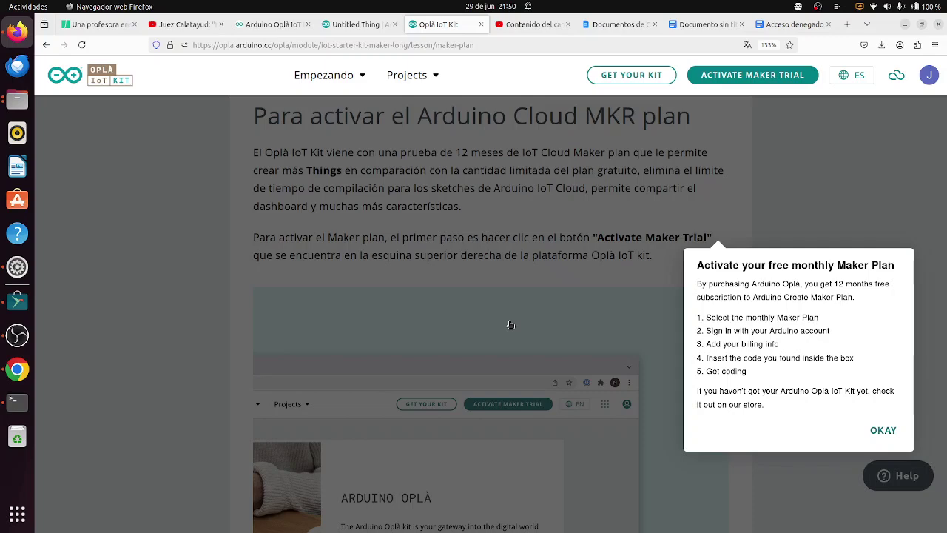
Step: Dismiss the introductory pop-ups and read through the instructions for activating the Arduino Cloud Maker plan
click(876, 431)
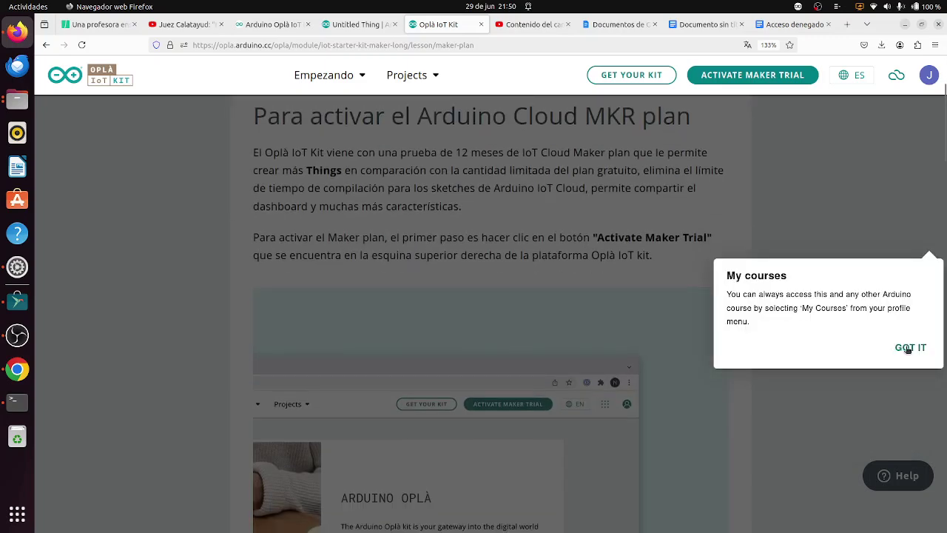
click(907, 348)
scroll(556, 282, down, 10)
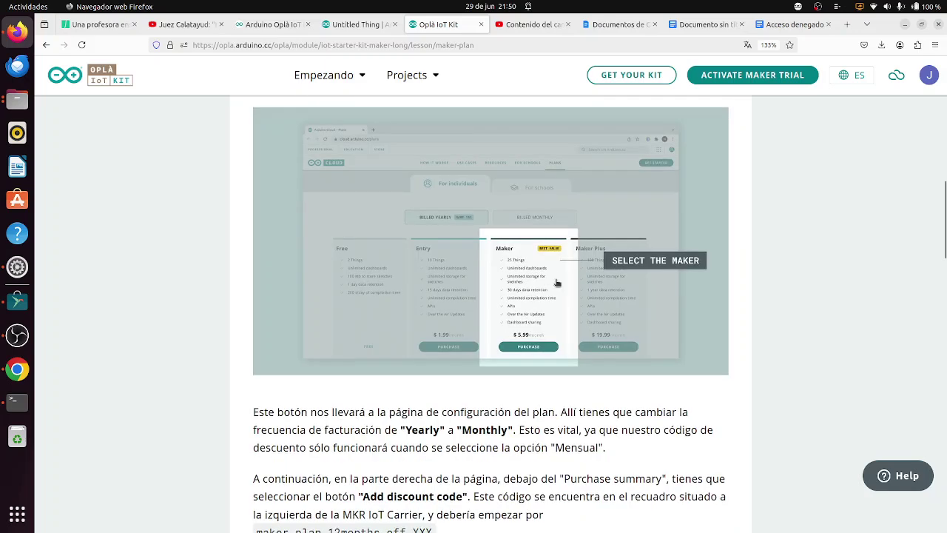
scroll(556, 283, down, 4)
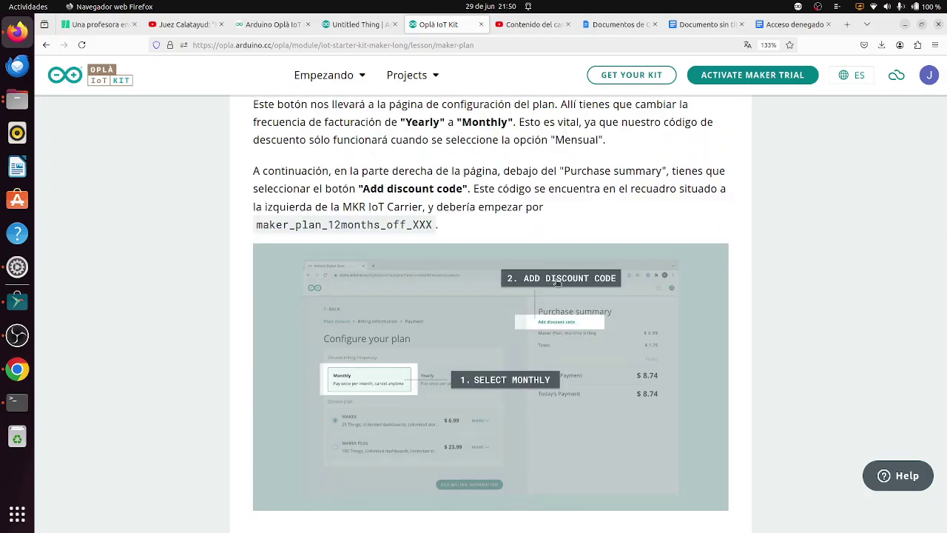
scroll(557, 283, down, 6)
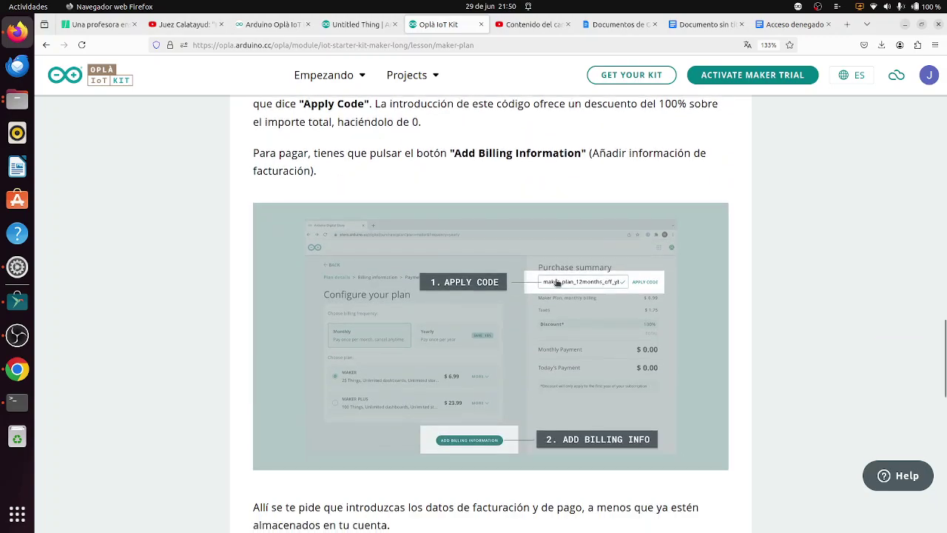
scroll(557, 283, down, 3)
scroll(557, 281, down, 4)
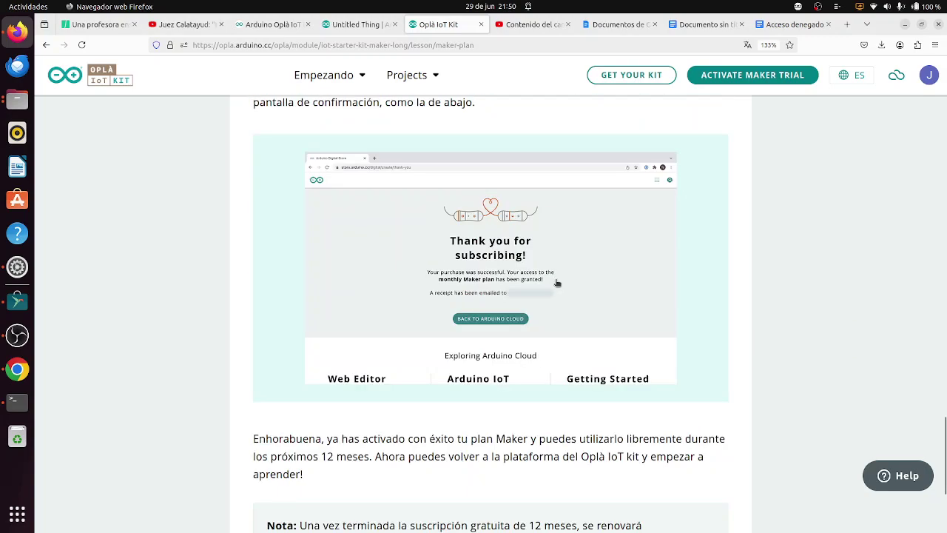
scroll(556, 283, up, 4)
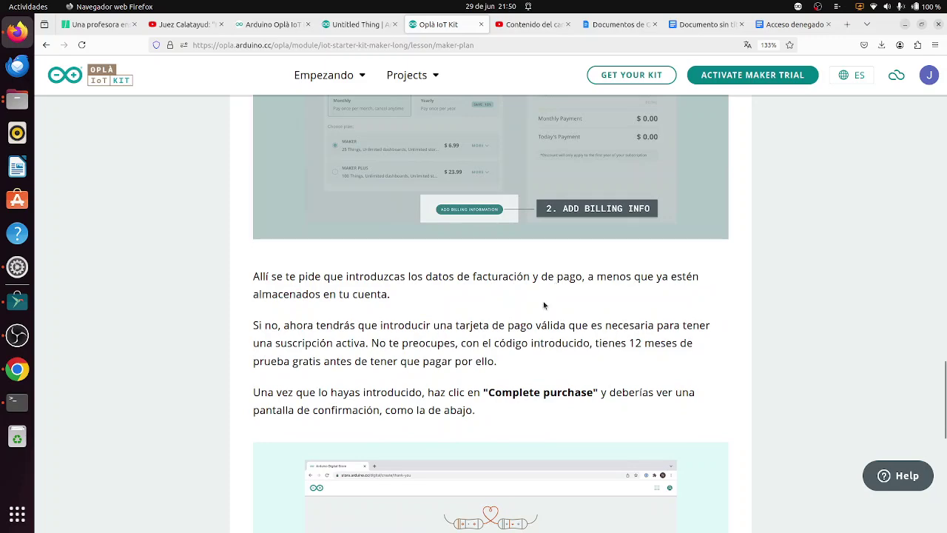
scroll(526, 306, down, 3)
scroll(527, 309, up, 15)
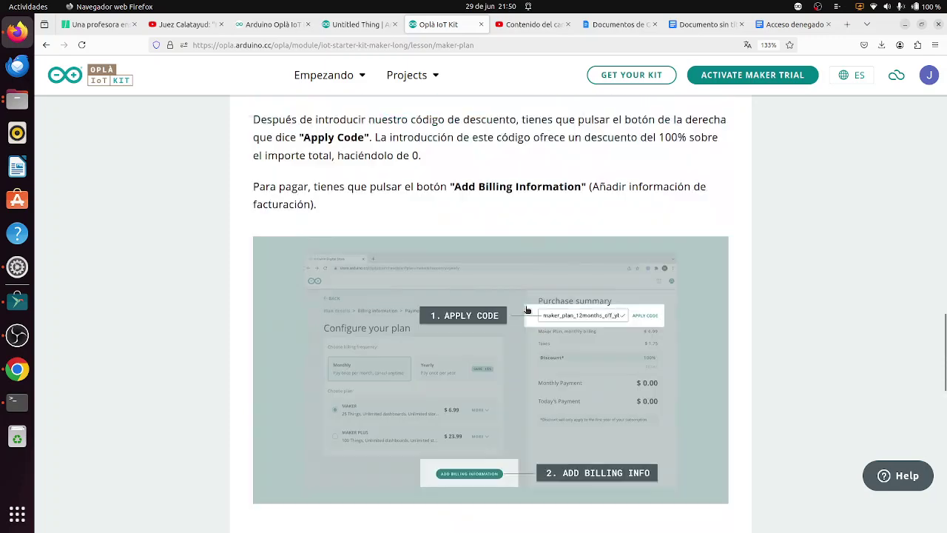
scroll(527, 310, up, 5)
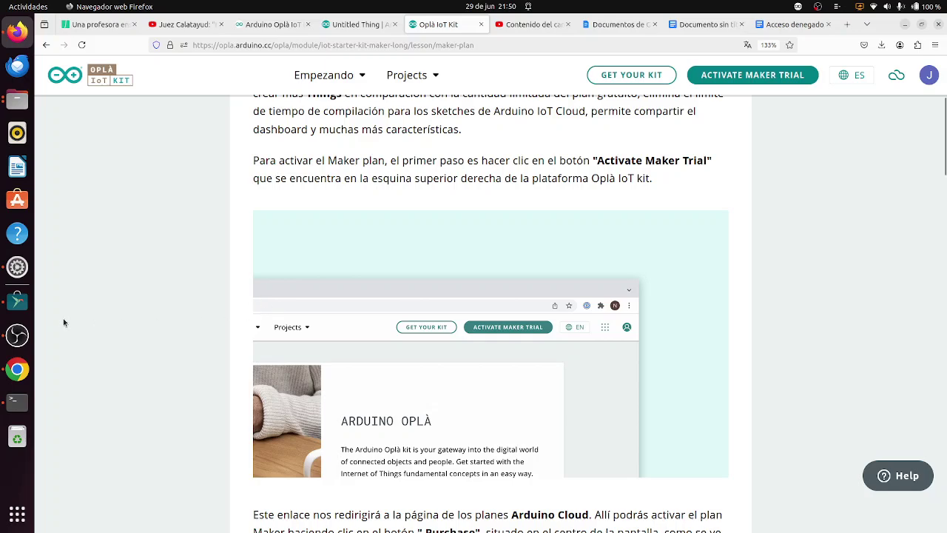
click(17, 335)
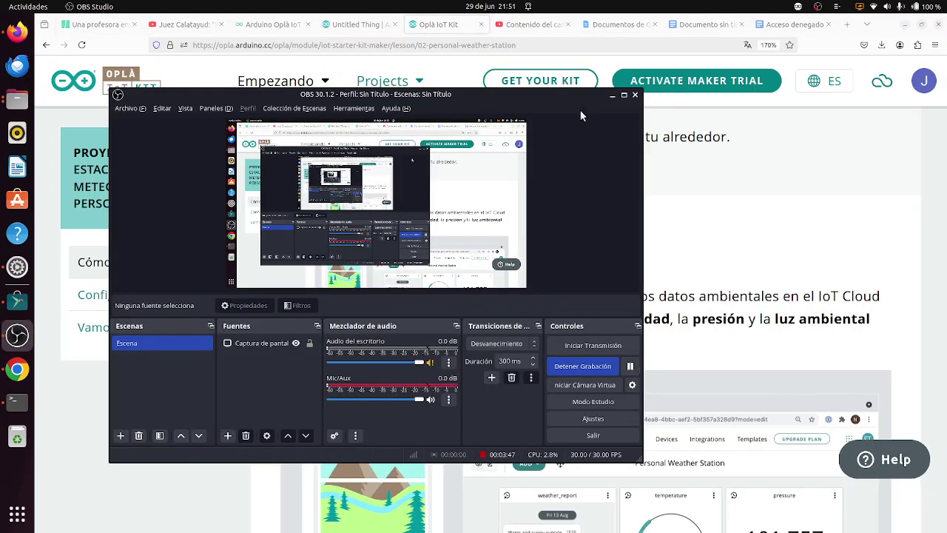
click(612, 95)
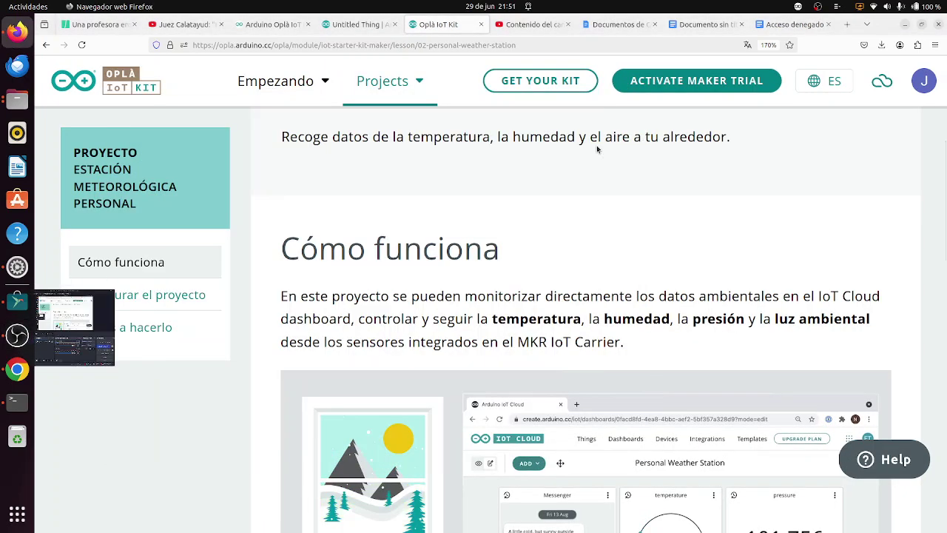
Step: Review the "Estación meteorológica personal" project page and open its code import from the "Configurar el proyecto" section
scroll(551, 245, up, 4)
scroll(551, 245, down, 10)
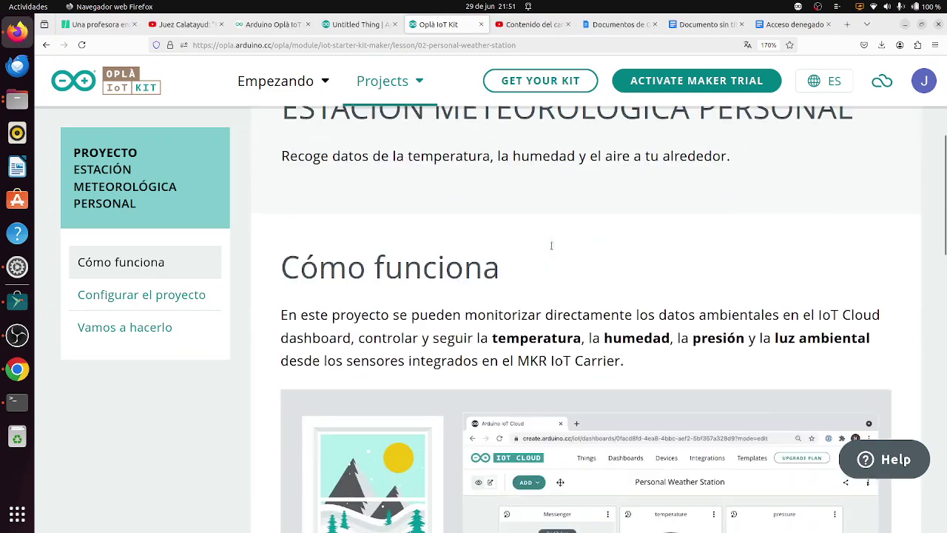
scroll(551, 245, down, 3)
scroll(552, 245, up, 1)
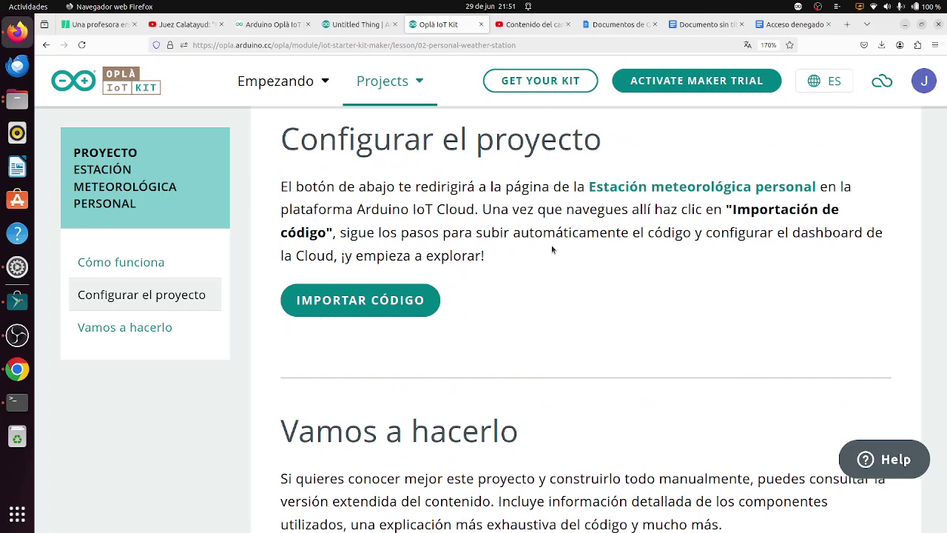
click(401, 301)
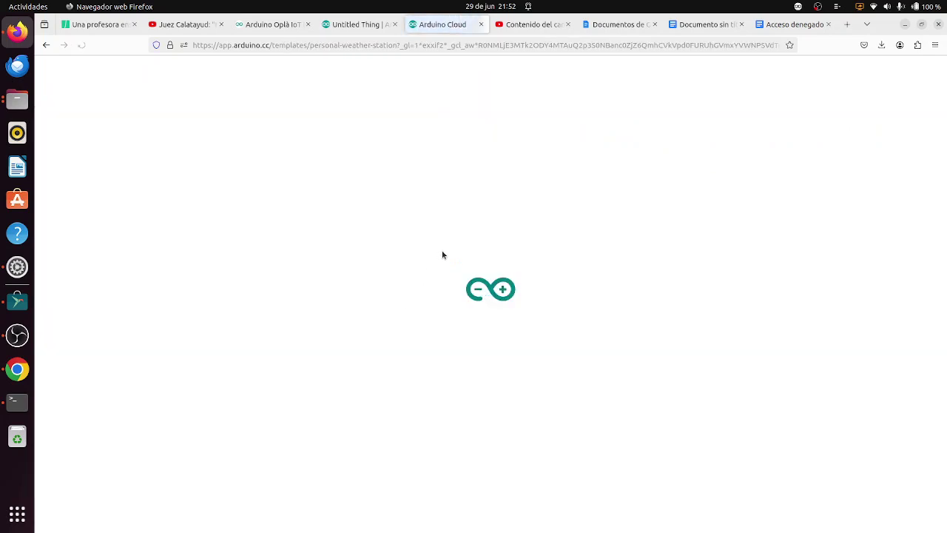
Step: Start importing the Personal Weather Station template and proceed past the introduction to device detection
click(365, 32)
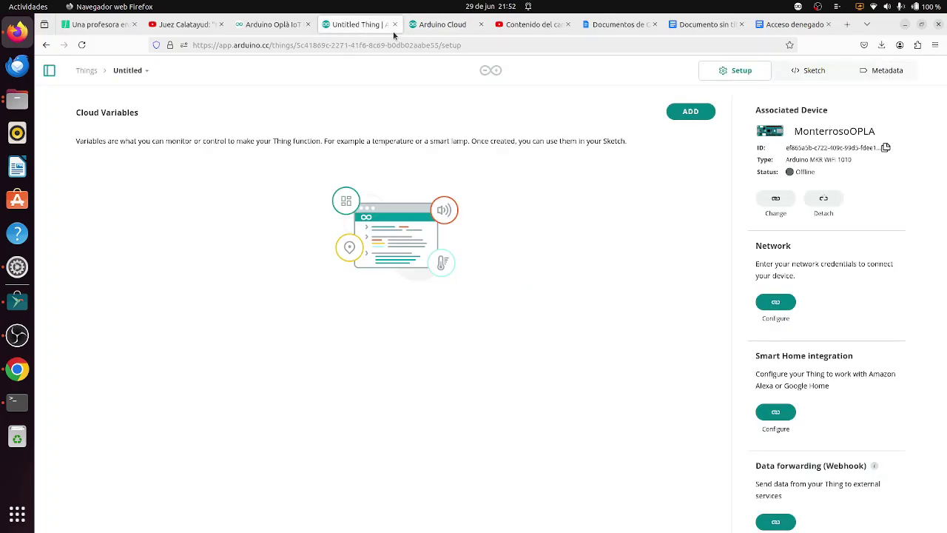
click(412, 32)
scroll(447, 219, down, 4)
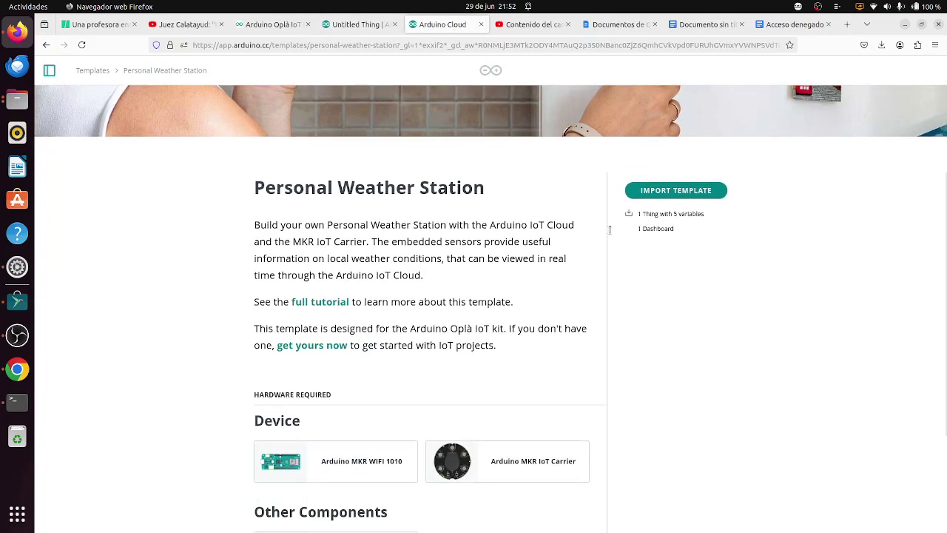
click(682, 195)
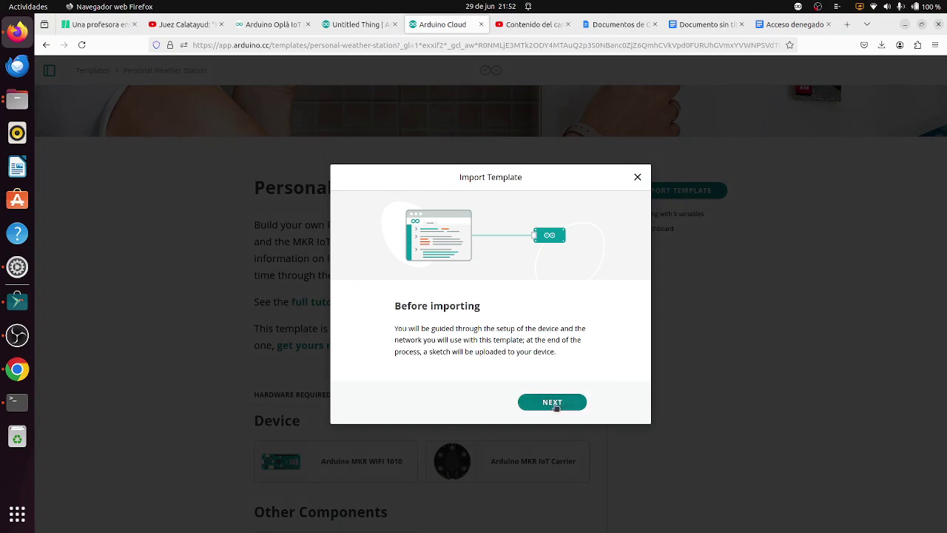
click(554, 405)
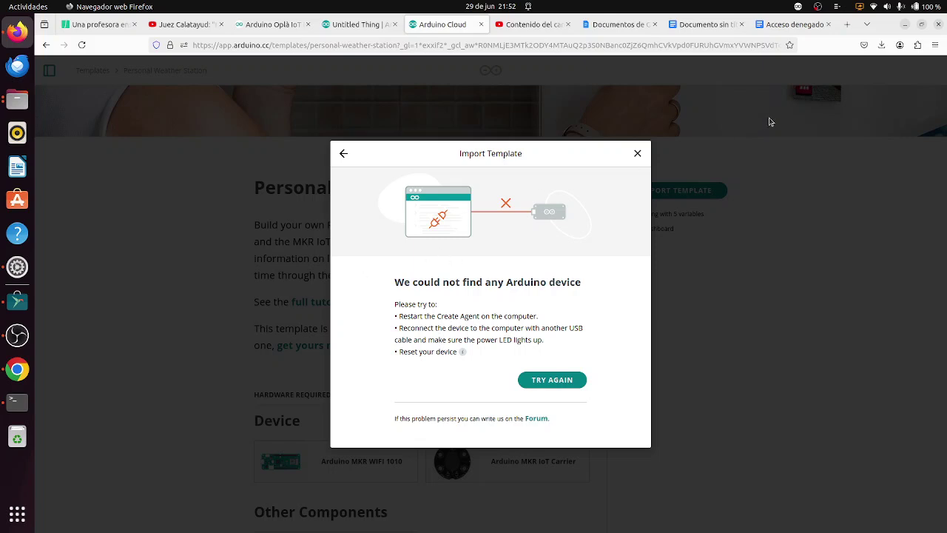
Step: Pause and resume the Arduino Create Agent, and retry the device search for the template import
click(800, 8)
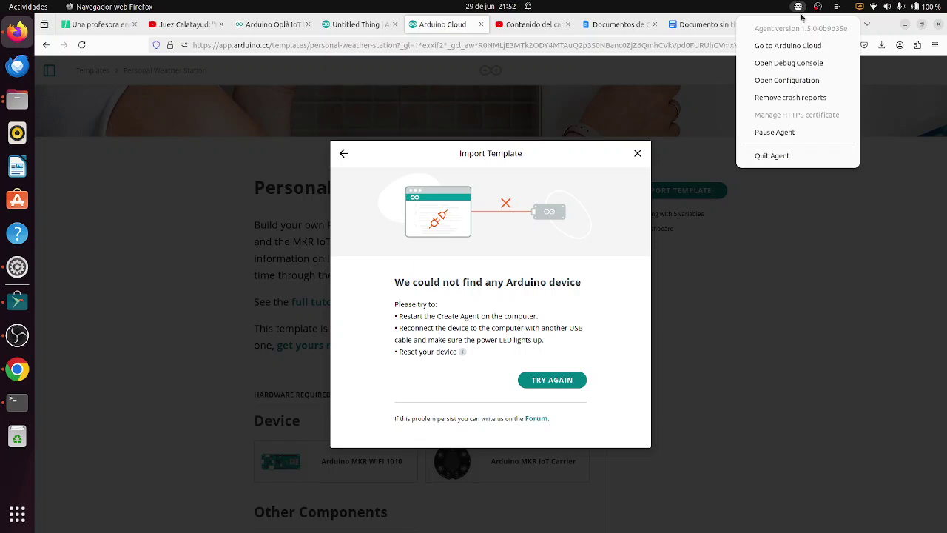
click(775, 131)
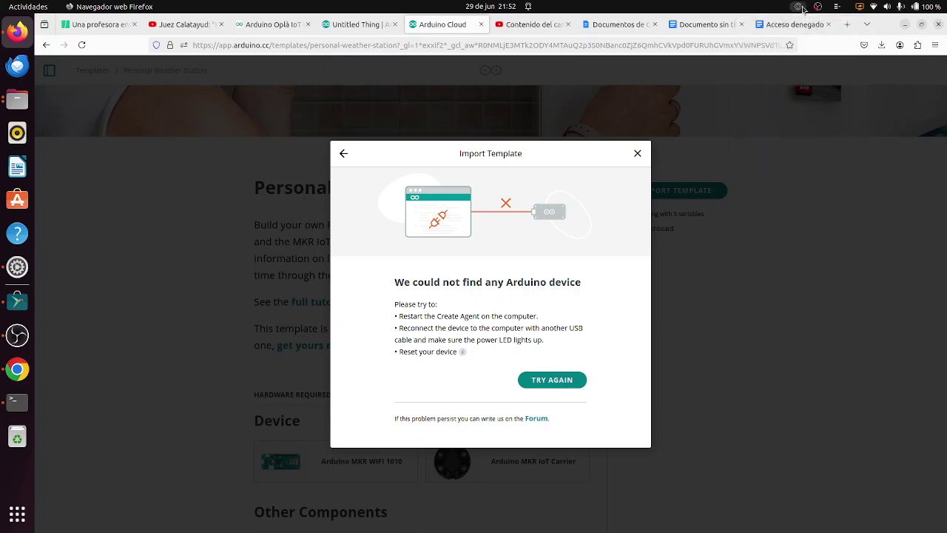
click(800, 9)
click(786, 31)
click(552, 381)
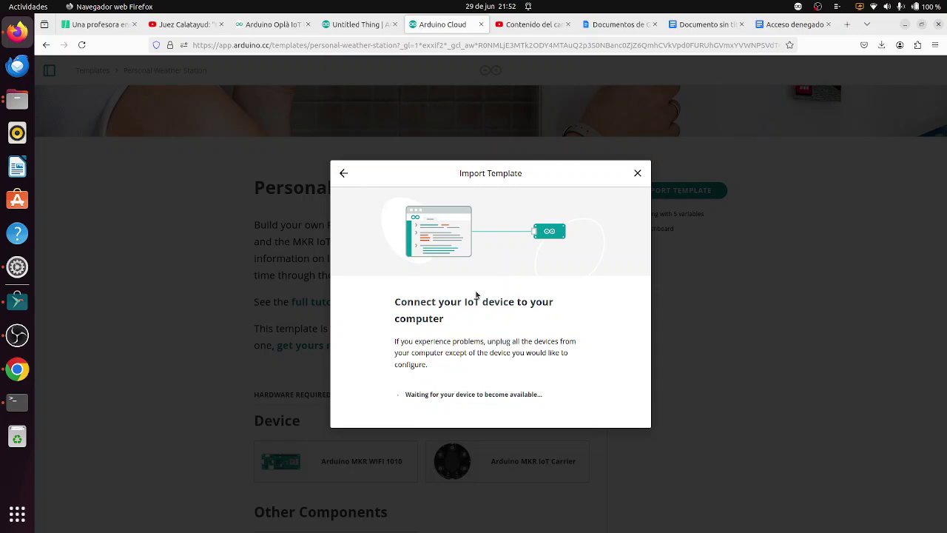
Step: Look at the Arduino Create Agent's configuration file config.ini and close it without changes
click(799, 7)
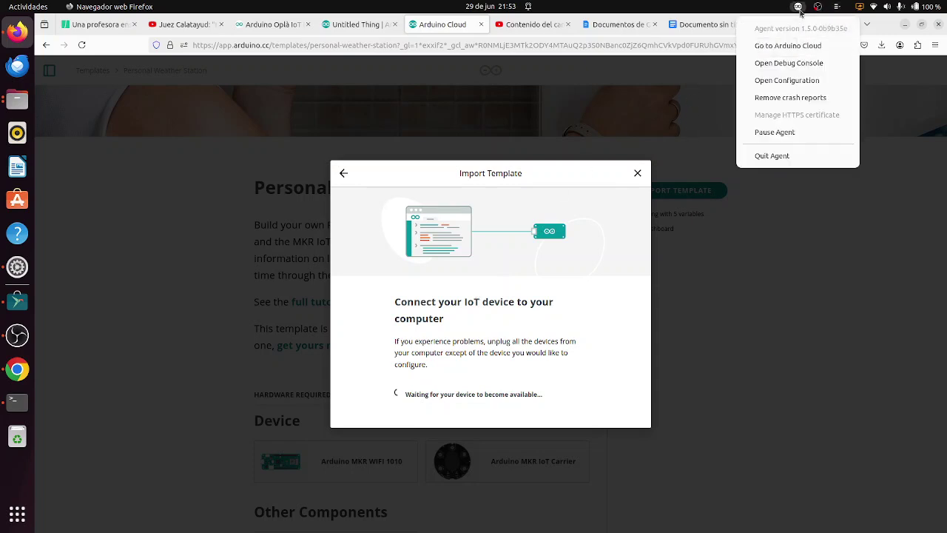
click(787, 83)
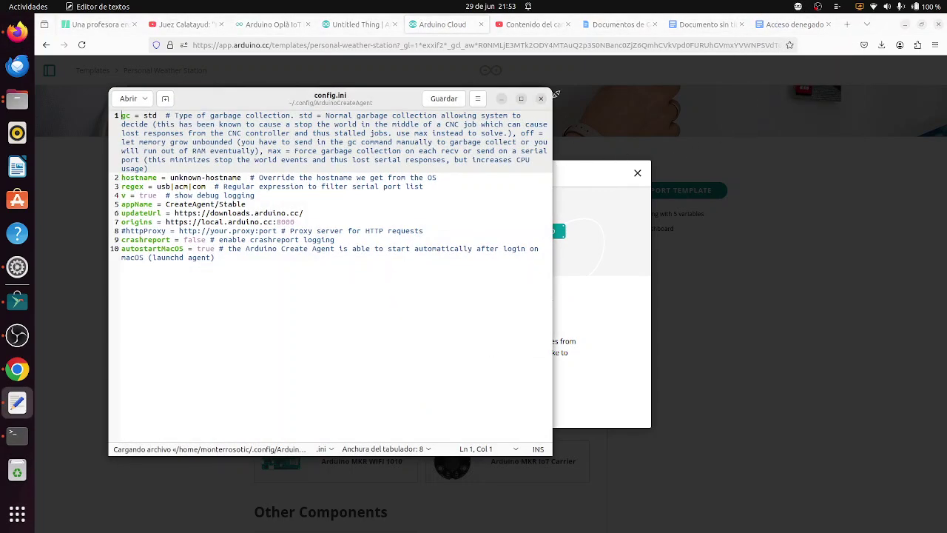
click(543, 99)
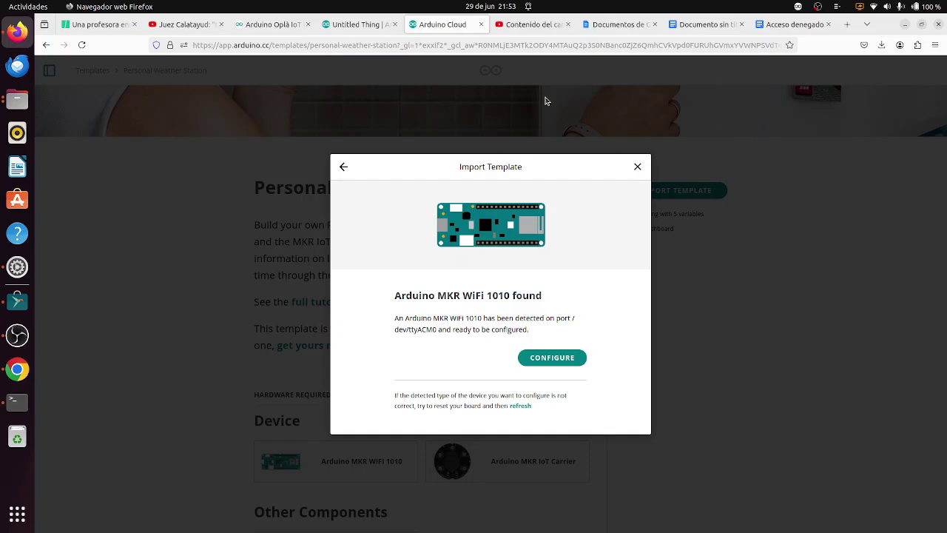
Step: Associate the detected Arduino MKR WiFi 1010 with the template, detaching it from the Untitled Thing, and open the Wi-Fi name for entry
click(555, 358)
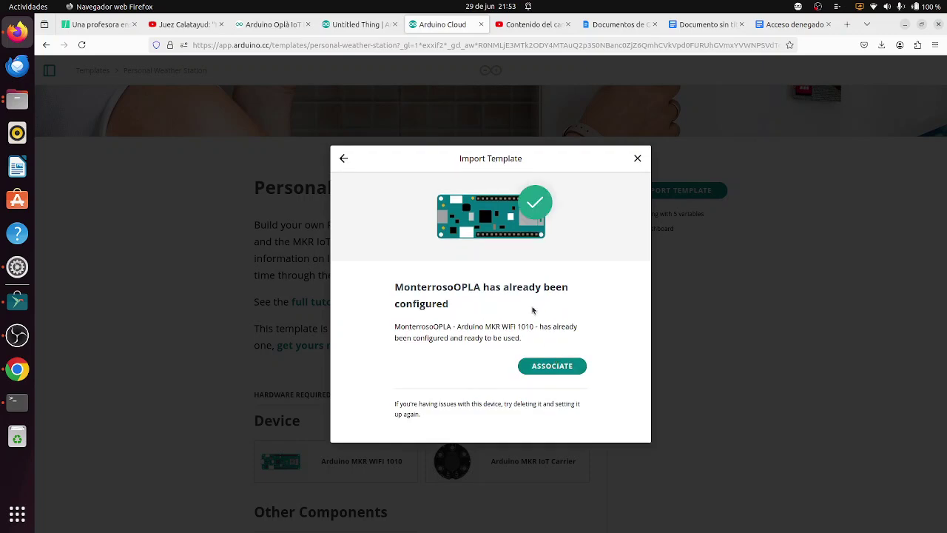
click(548, 367)
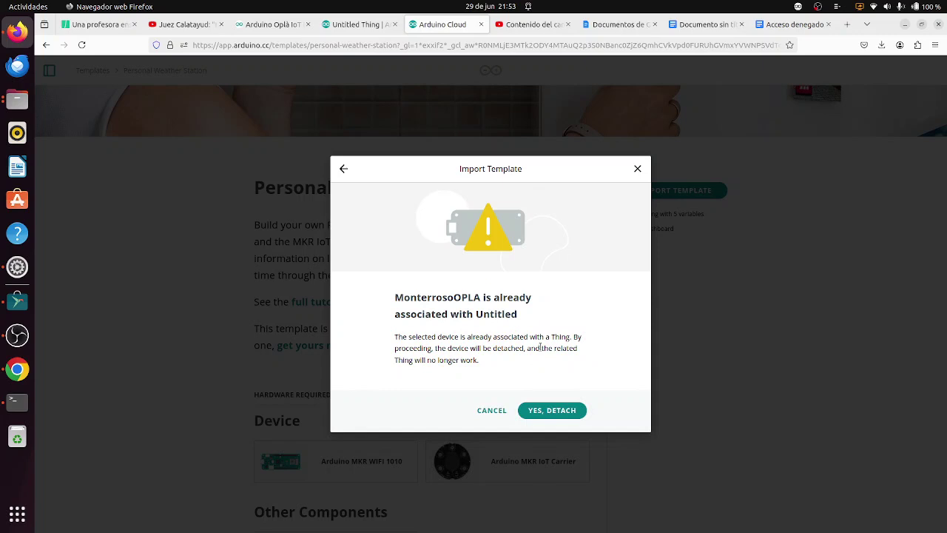
click(532, 411)
click(454, 287)
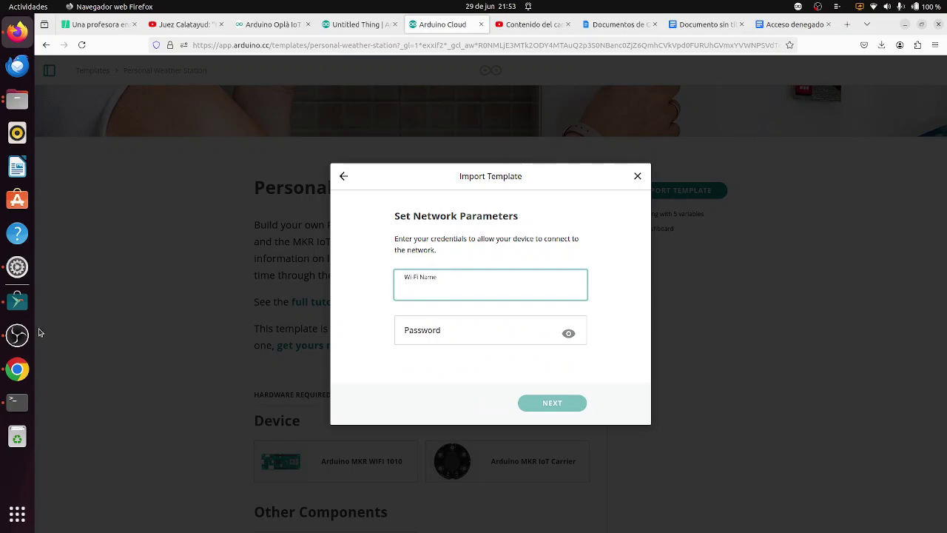
click(17, 335)
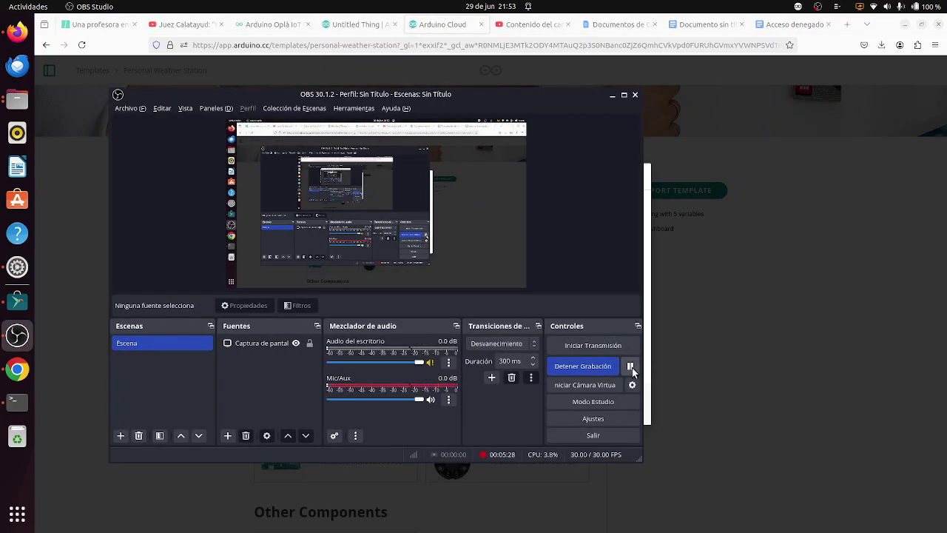
click(612, 96)
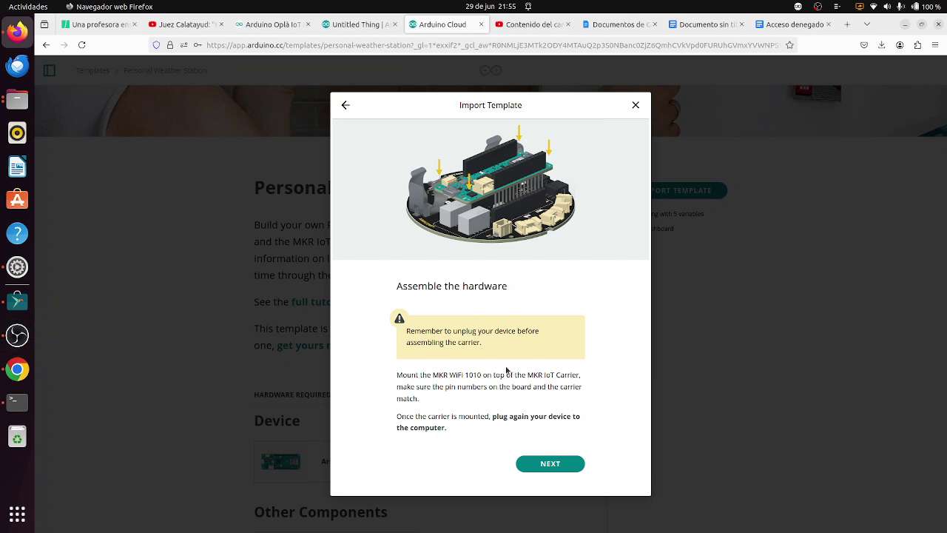
Step: Continue past the hardware assembly instructions and retry uploading the template sketch to the board twice
click(530, 463)
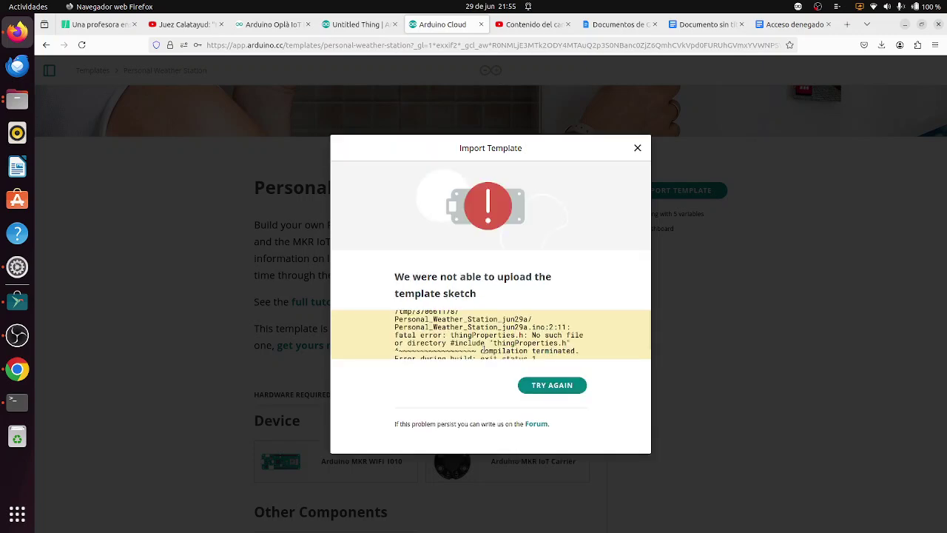
click(534, 390)
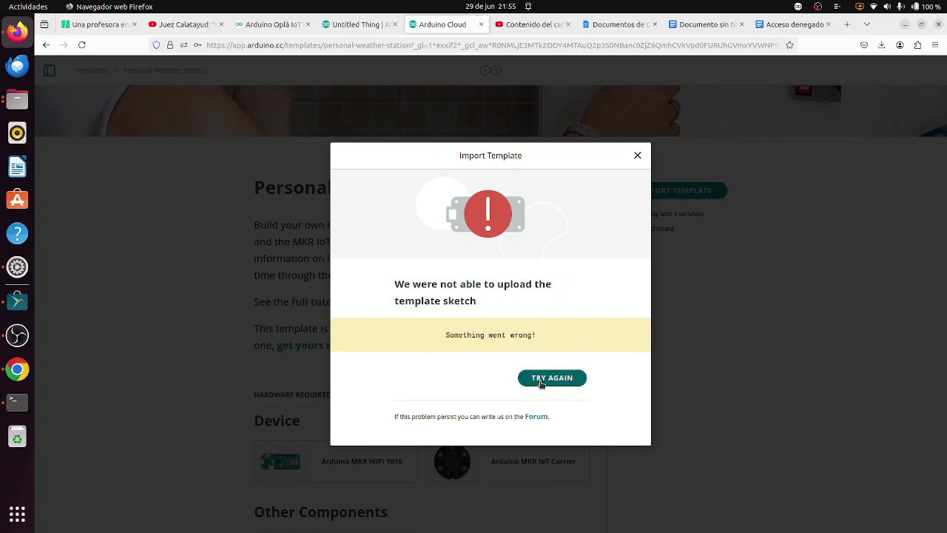
click(541, 381)
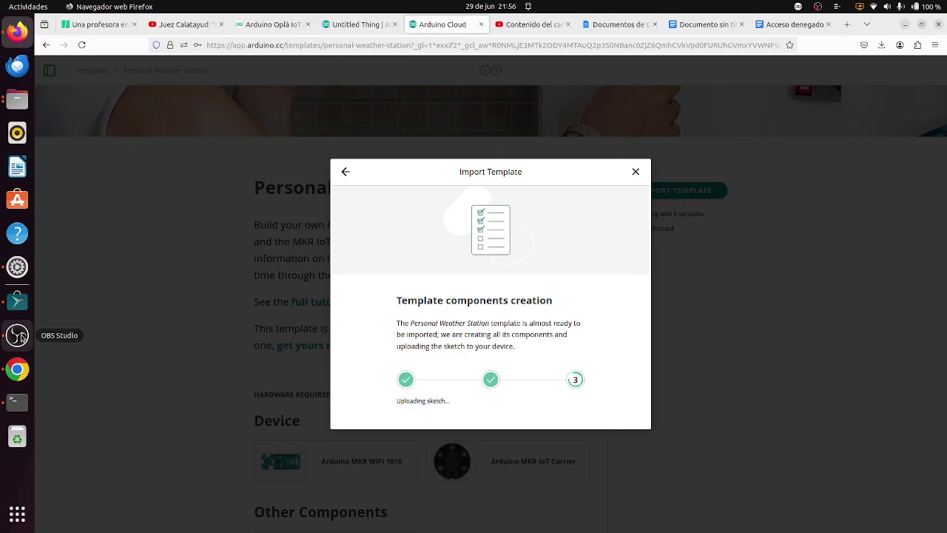
click(17, 336)
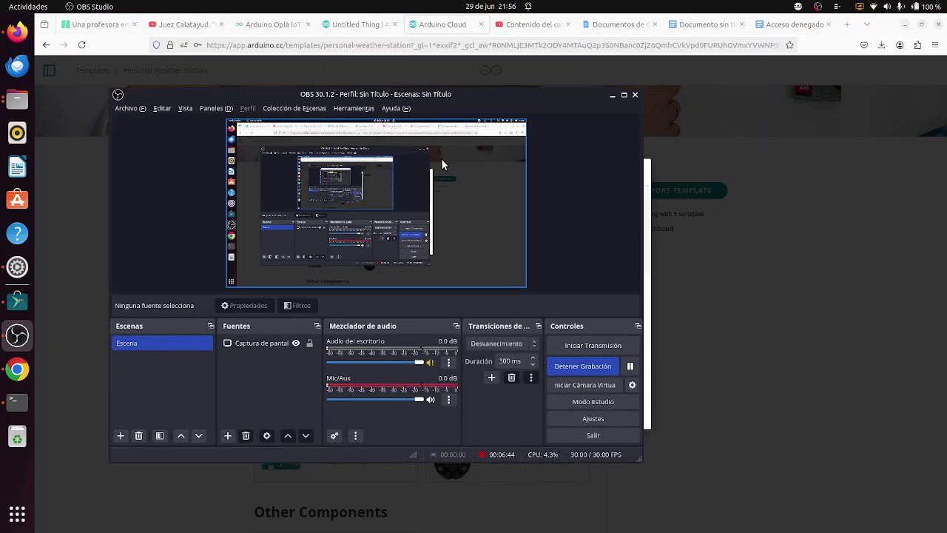
click(614, 99)
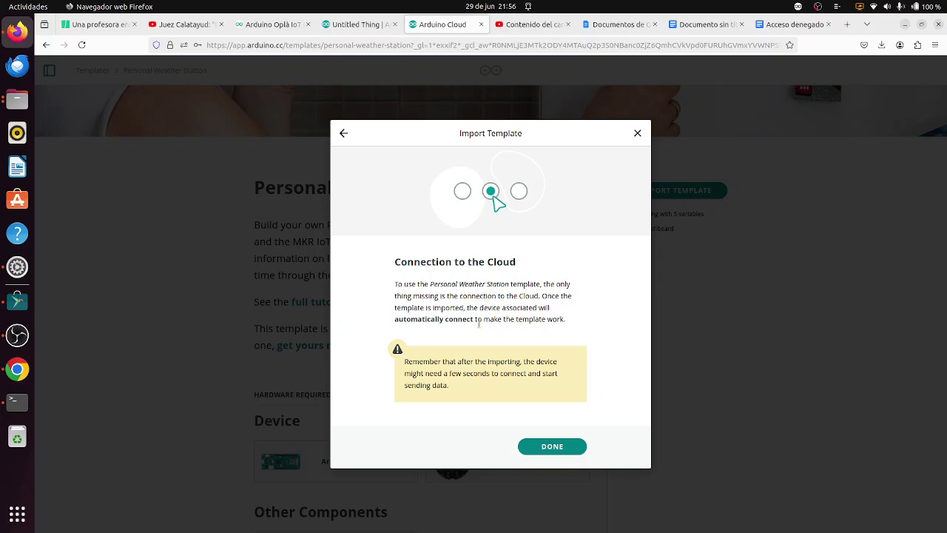
Step: Finish the template import and look over the Personal Weather Station dashboard
click(552, 447)
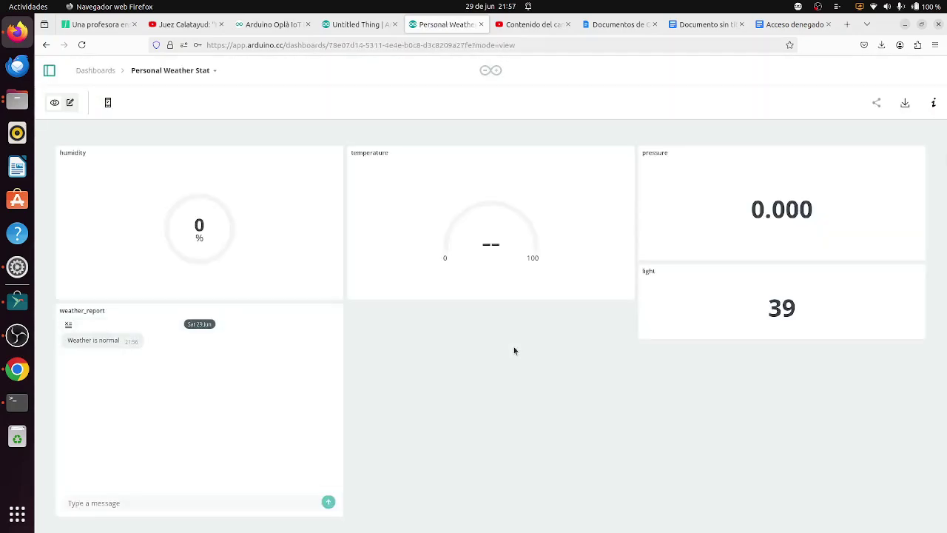
scroll(514, 351, down, 1)
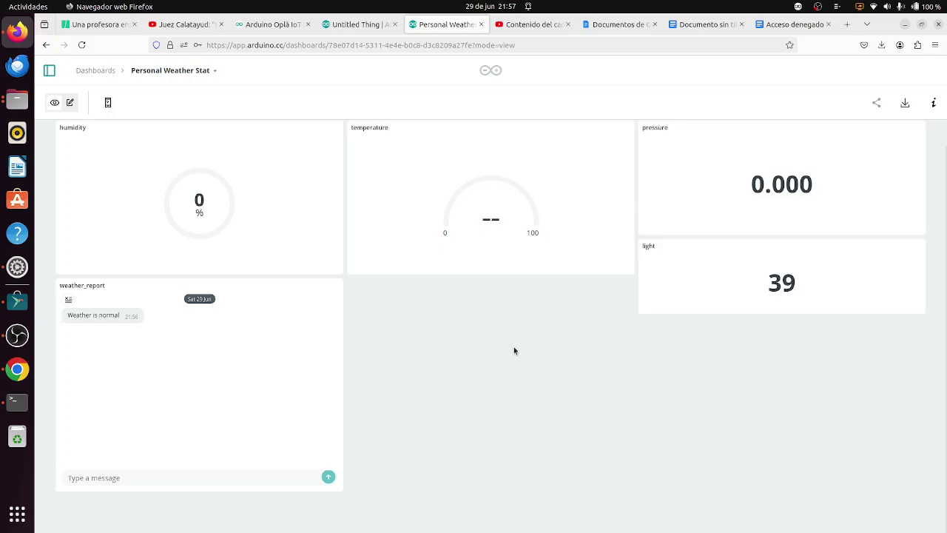
Step: Reload the Untitled Thing's setup page and look at the variable types offered for a new cloud variable without adding one
scroll(514, 351, up, 1)
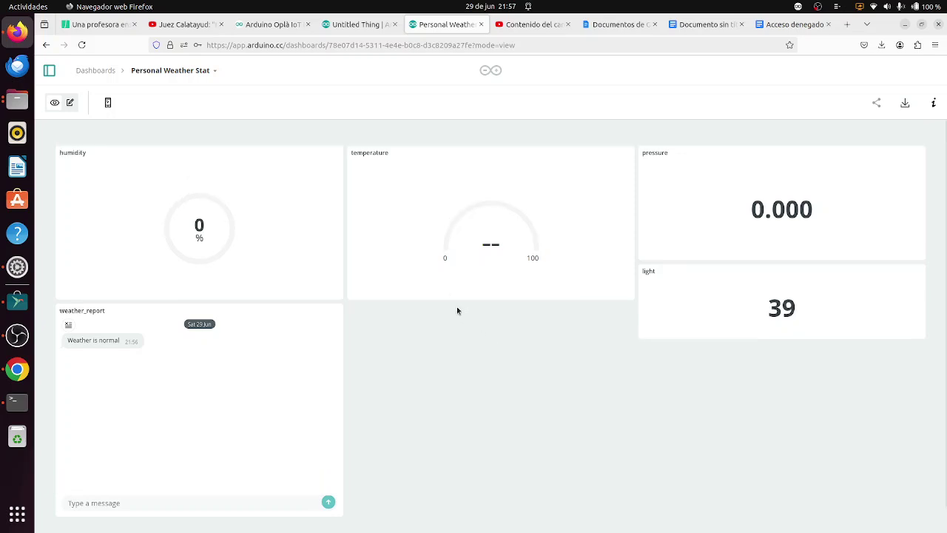
click(360, 28)
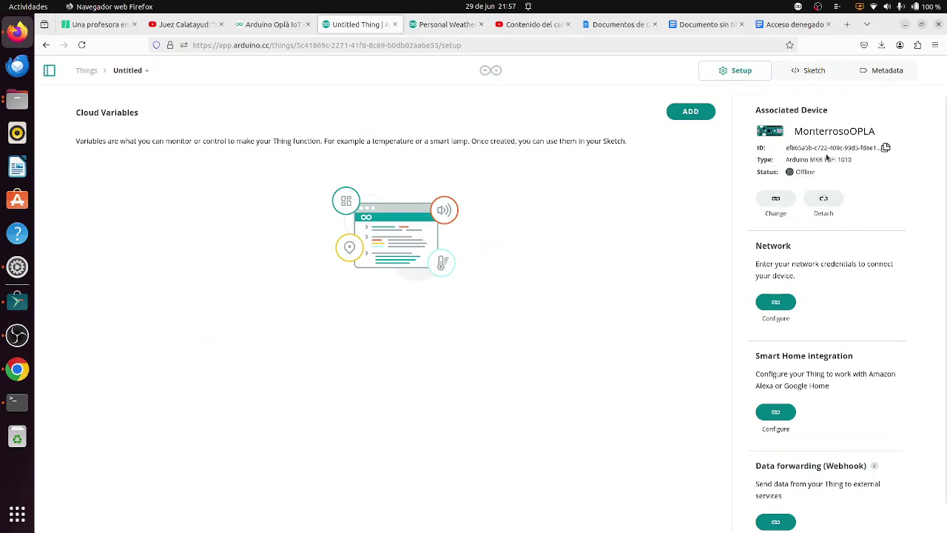
click(82, 45)
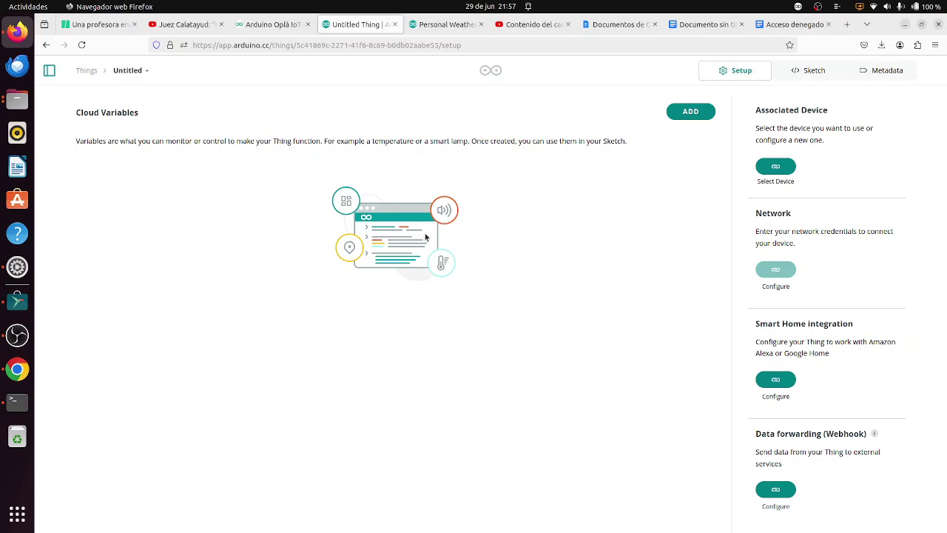
click(690, 112)
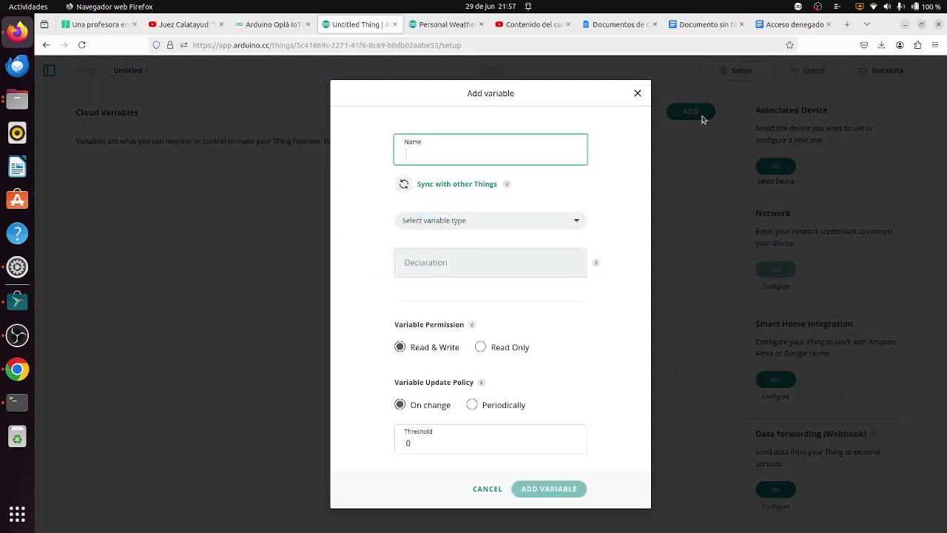
click(560, 231)
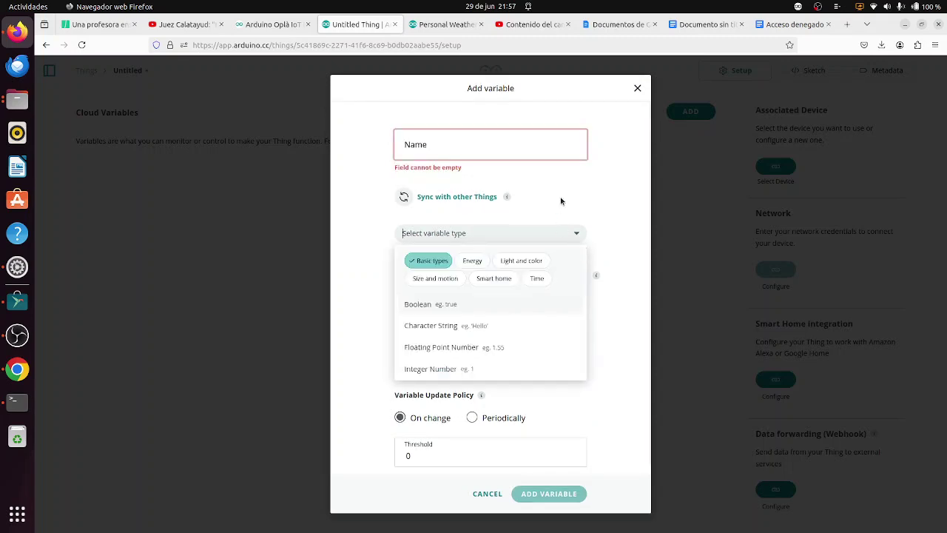
click(566, 232)
click(637, 89)
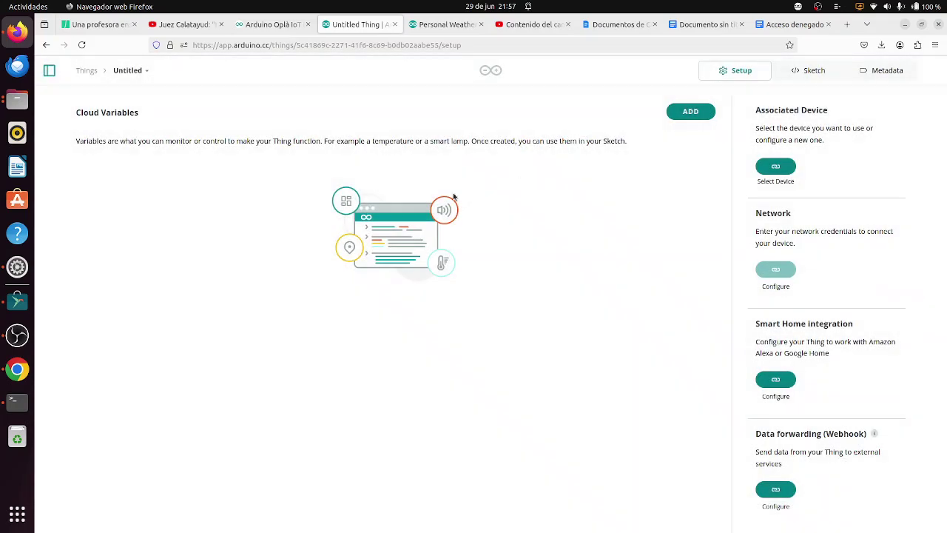
click(18, 336)
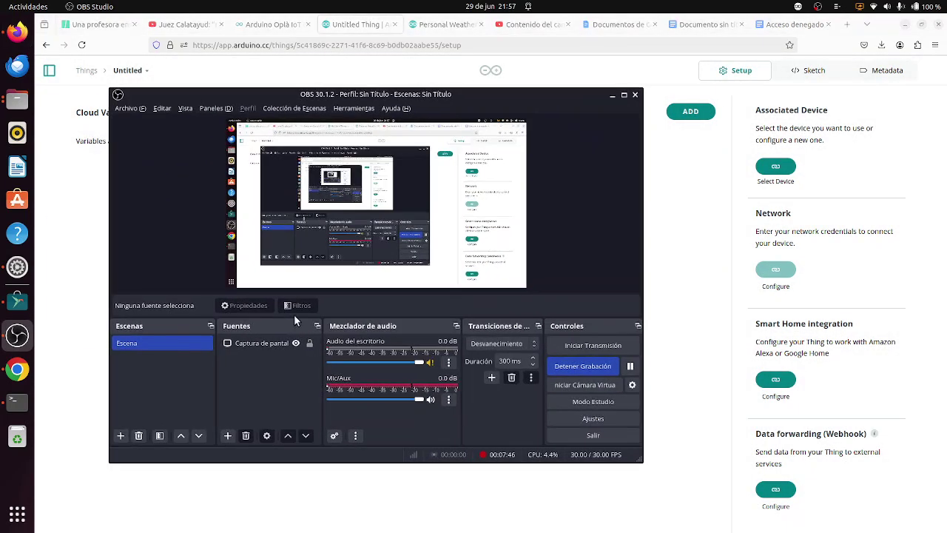
click(630, 366)
click(677, 329)
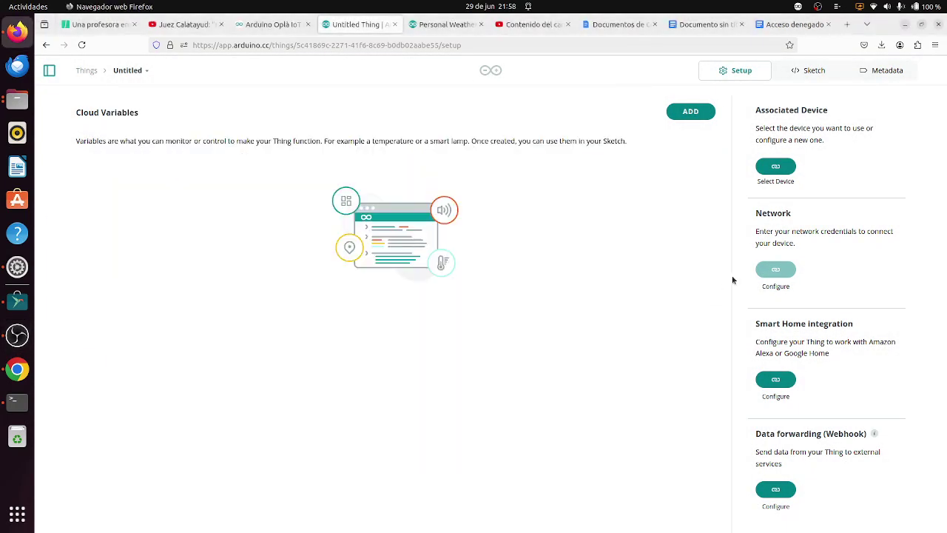
click(785, 170)
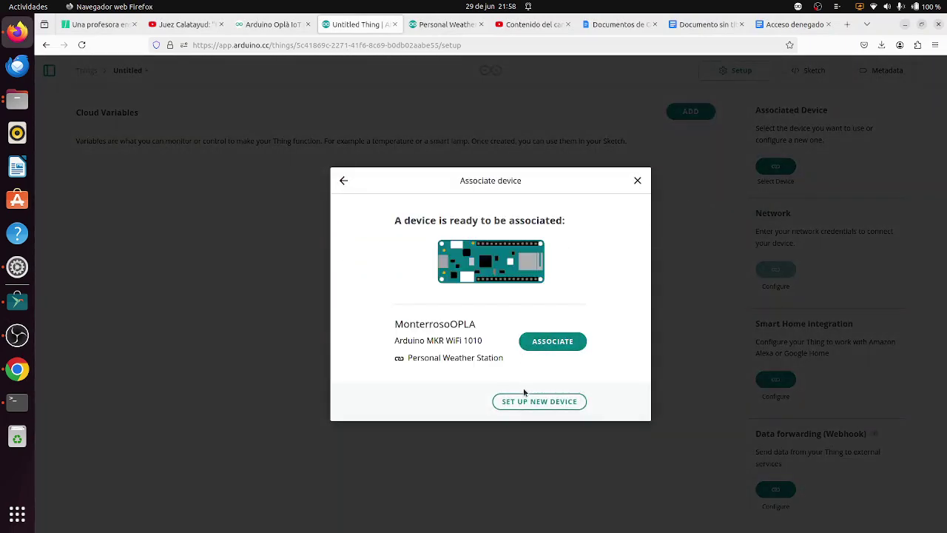
click(547, 341)
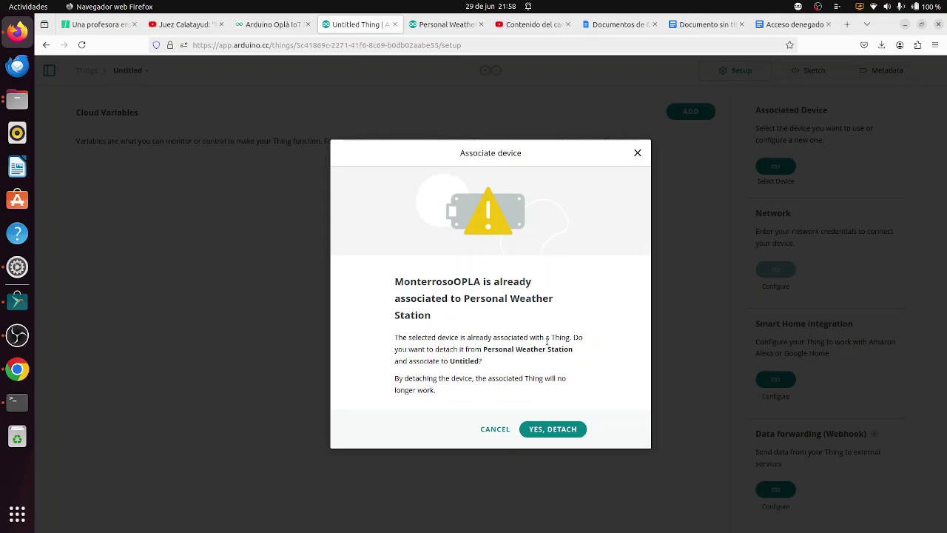
click(490, 430)
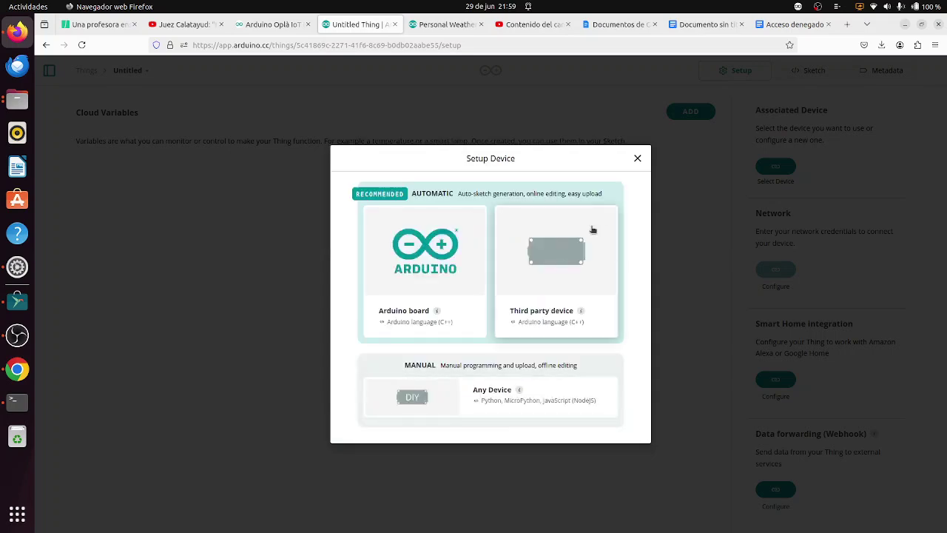
click(637, 159)
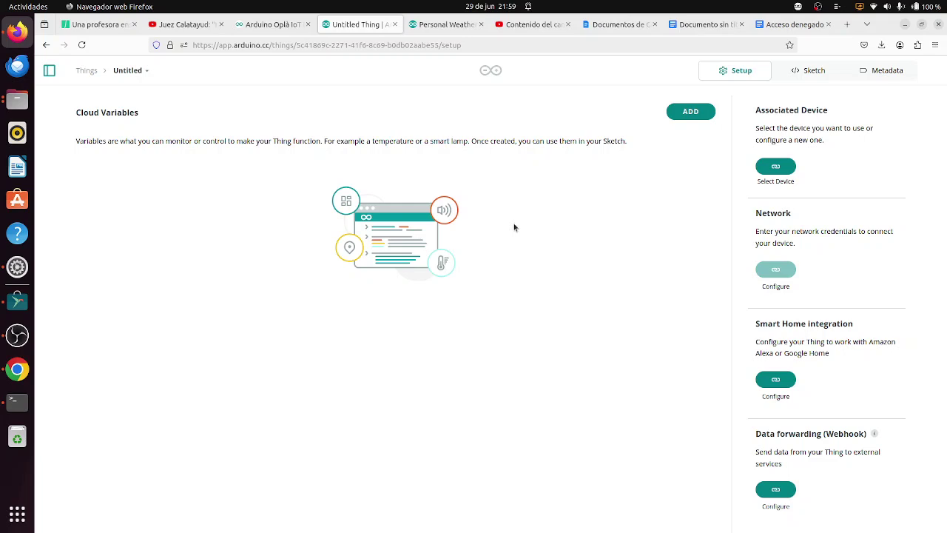
Step: Leave the Untitled Thing and go to the list of all Things
click(142, 71)
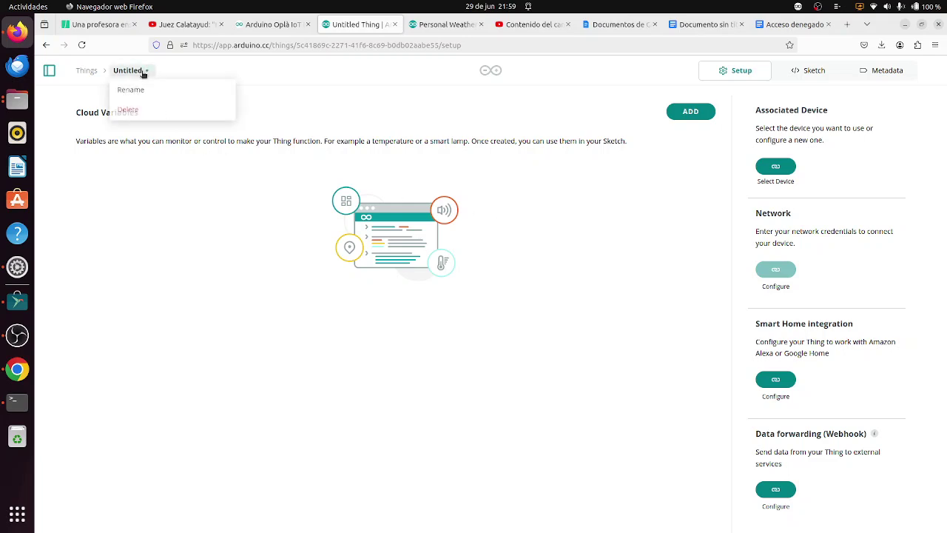
click(143, 72)
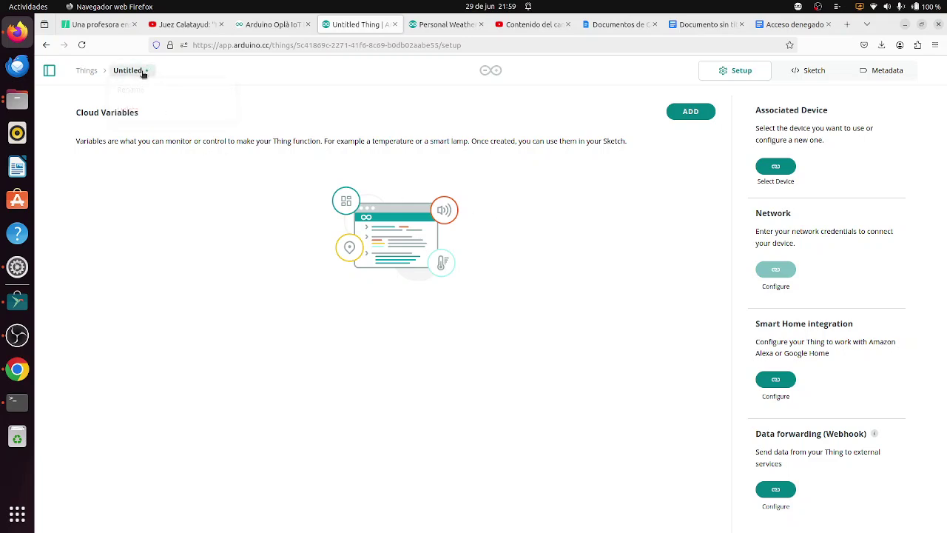
click(88, 71)
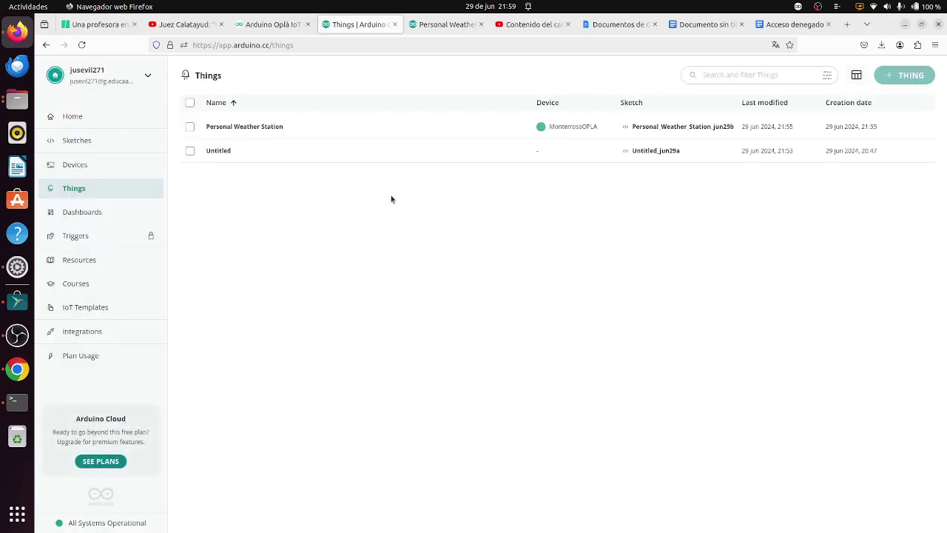
click(276, 129)
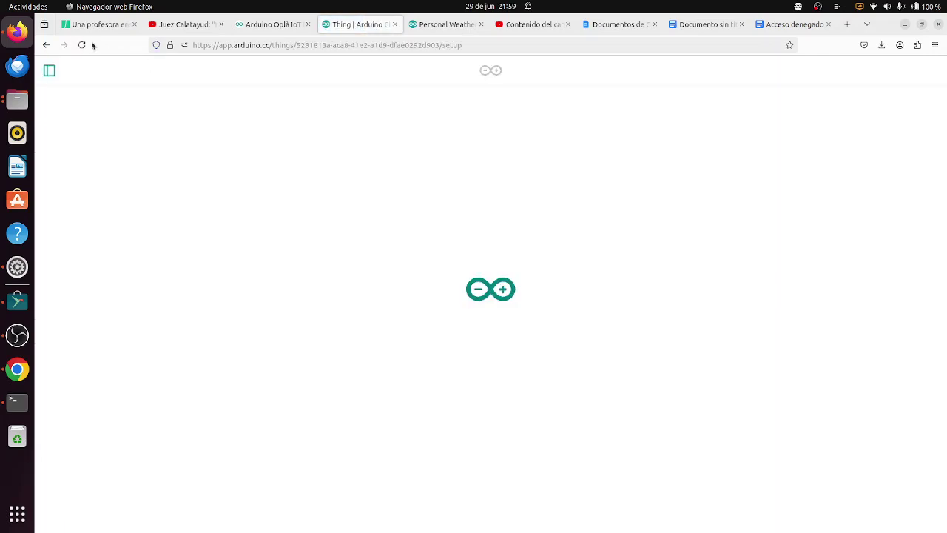
click(46, 46)
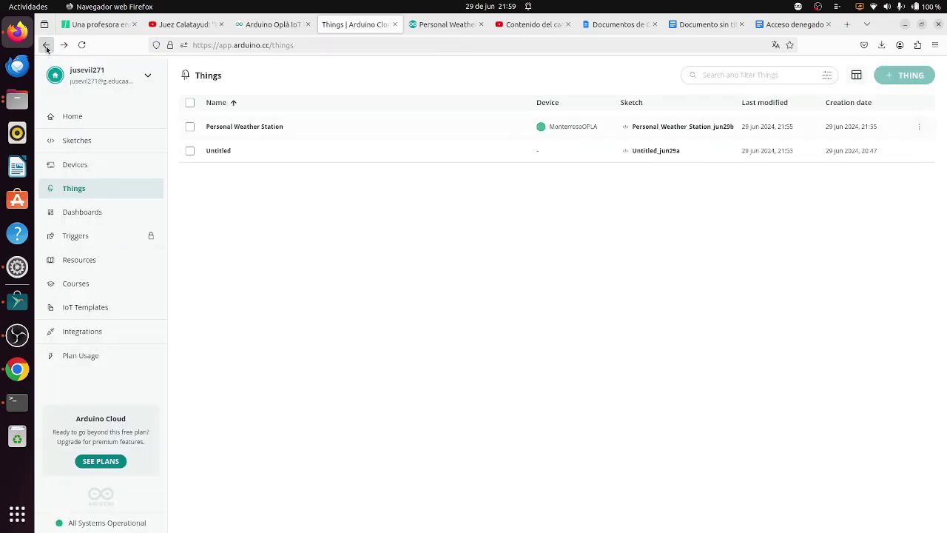
Step: Delete the Untitled Thing from the Things list
click(190, 151)
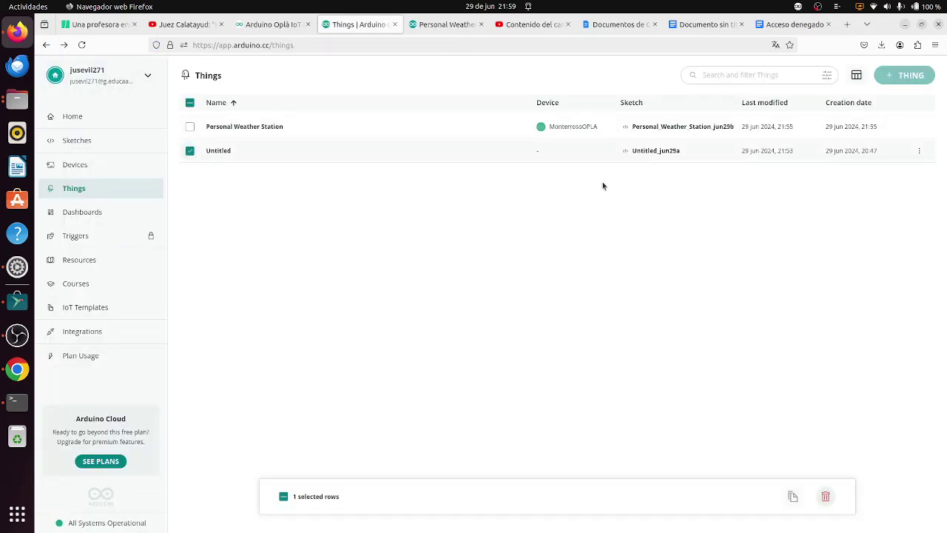
right_click(288, 151)
key(Escape)
mouse_move(887, 75)
click(826, 497)
click(529, 348)
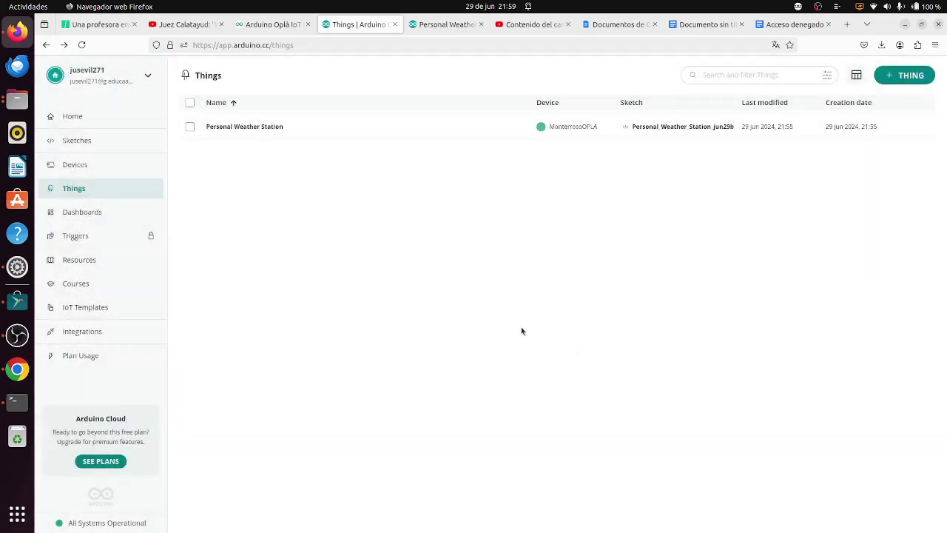
Step: Open the Personal Weather Station Thing and look at the humidity variable's details and edit settings without changing them
click(282, 127)
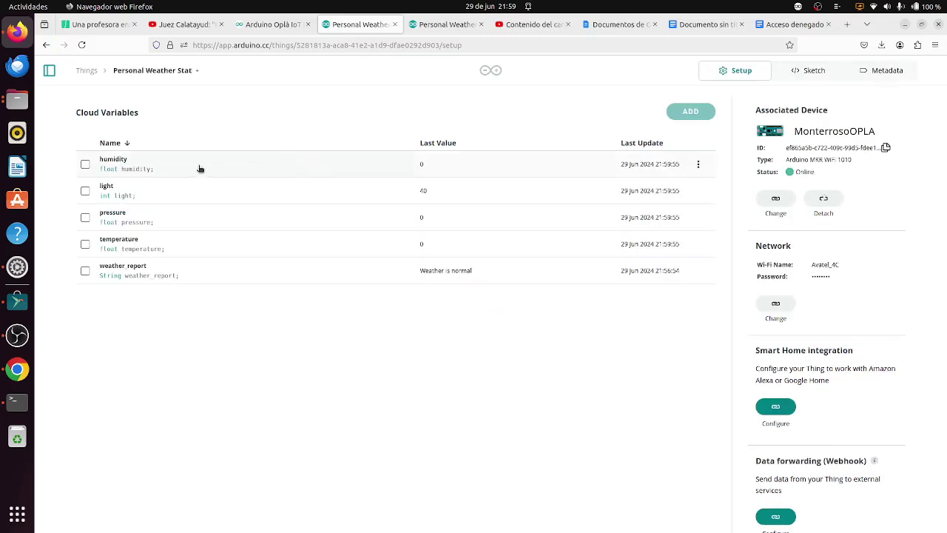
click(86, 165)
click(107, 161)
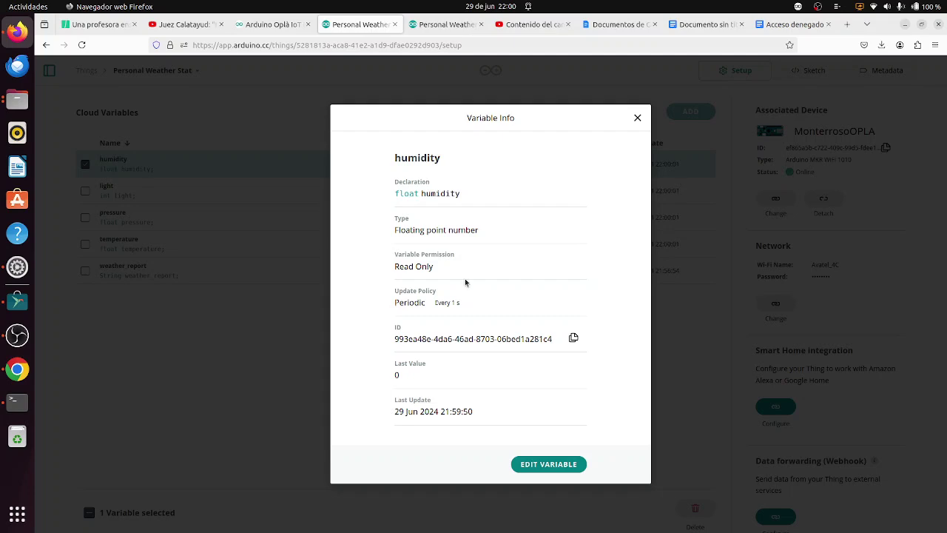
click(539, 465)
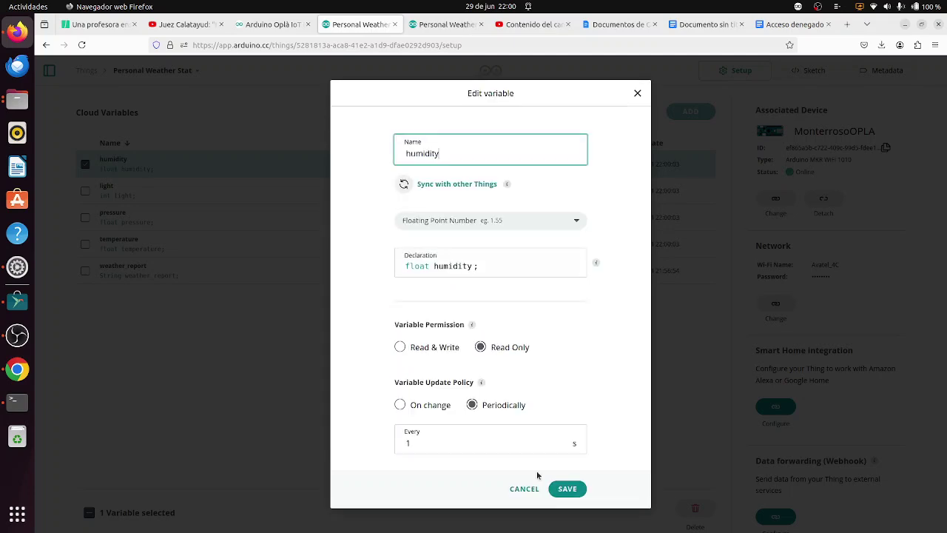
click(637, 93)
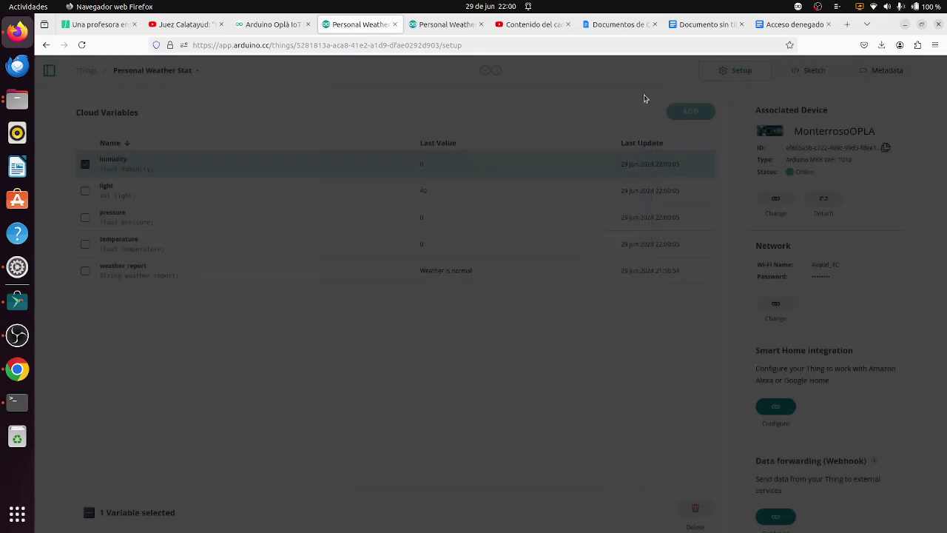
Step: Open the Thing's sketch and look at the thingProperties.h file and the stored network secrets
click(807, 74)
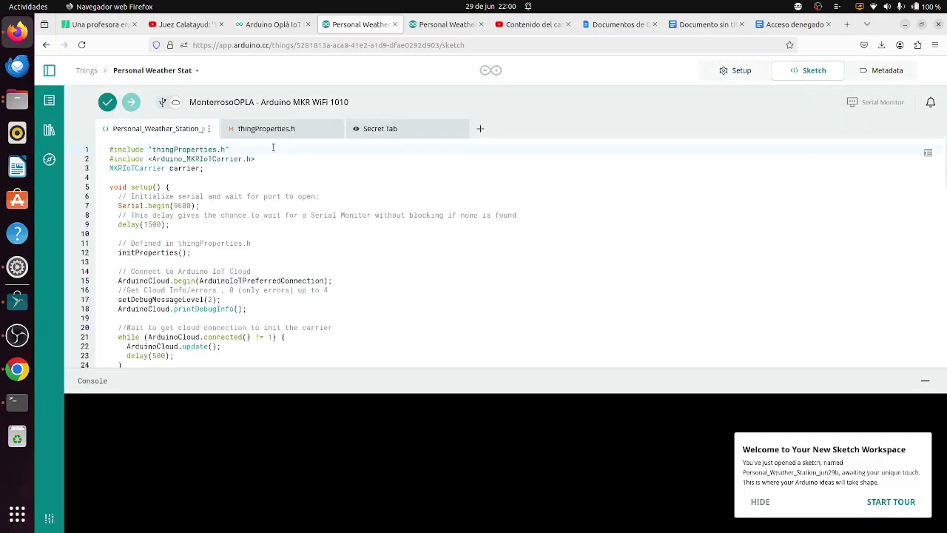
click(277, 136)
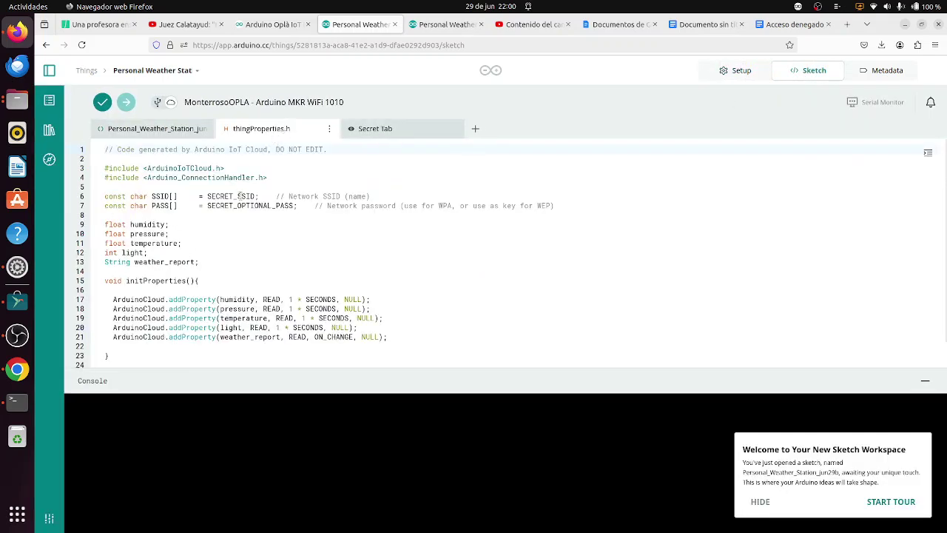
scroll(240, 196, down, 1)
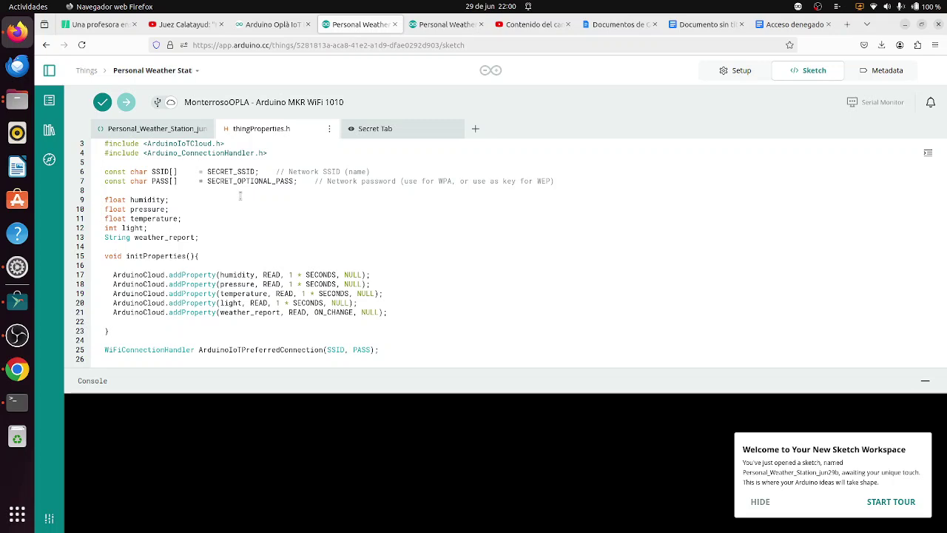
scroll(240, 197, up, 1)
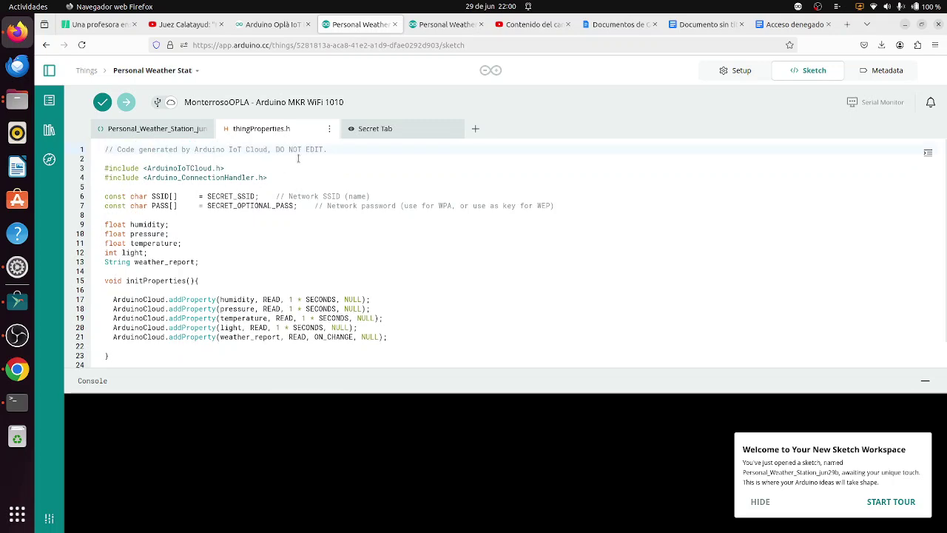
click(376, 136)
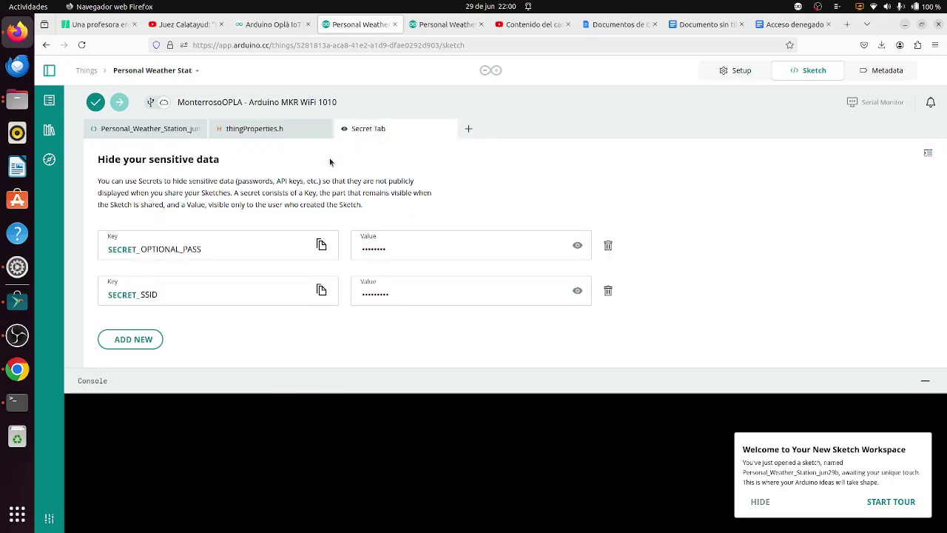
click(271, 137)
Step: Read through the main Personal_Weather_Station sketch, from setup() and loop() down to the weather_report conditions
click(180, 127)
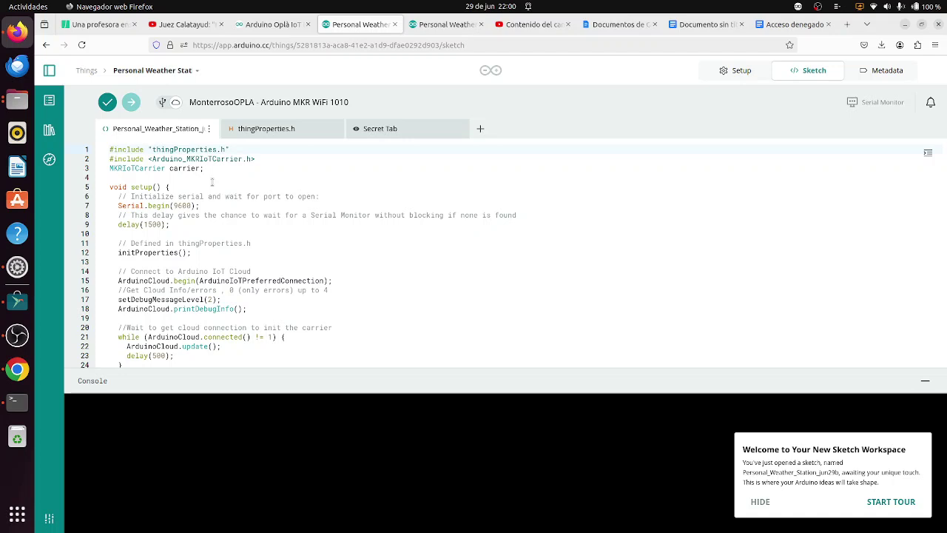
scroll(212, 181, down, 5)
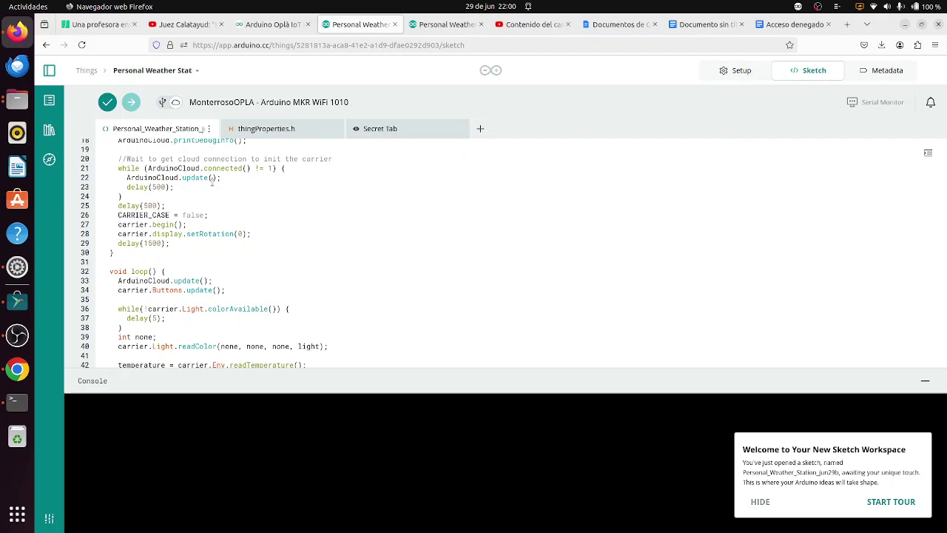
scroll(212, 182, down, 2)
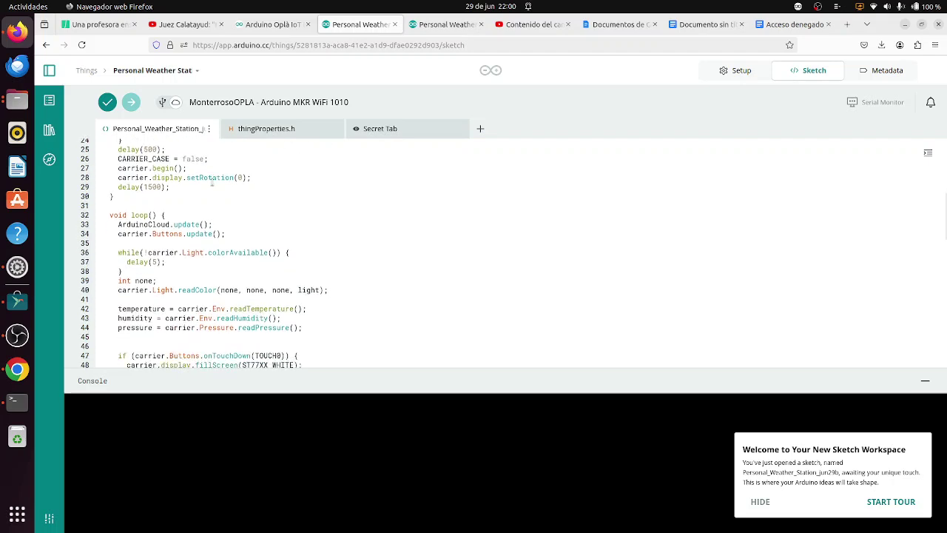
scroll(212, 183, down, 2)
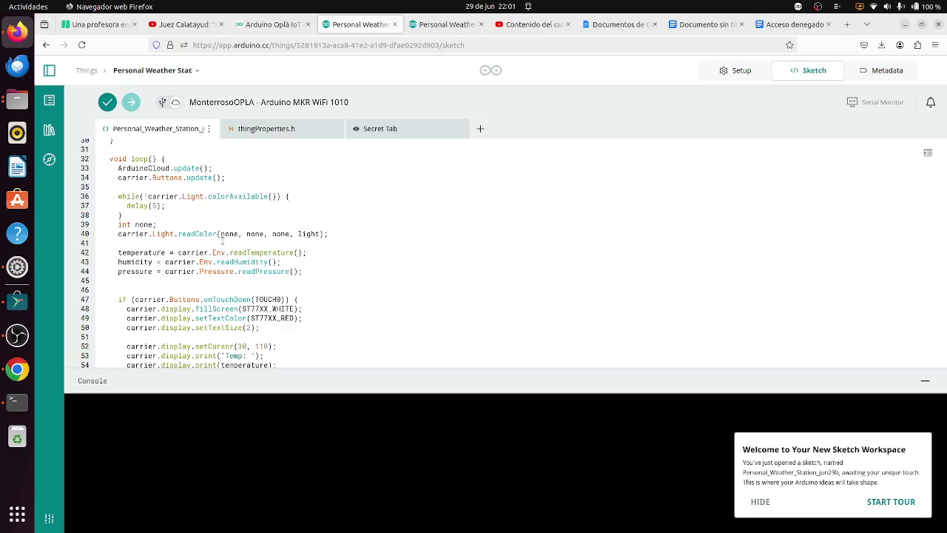
scroll(222, 237, down, 3)
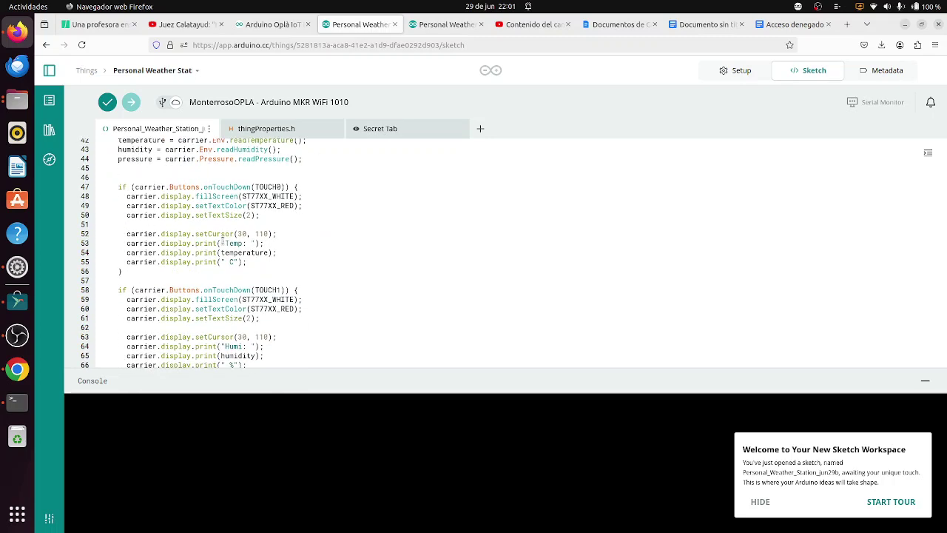
scroll(222, 242, down, 9)
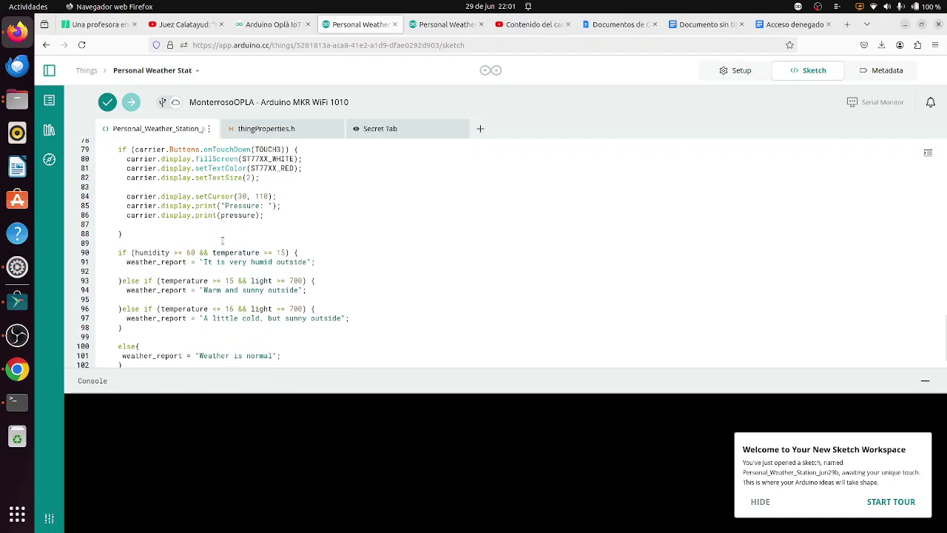
scroll(223, 241, down, 1)
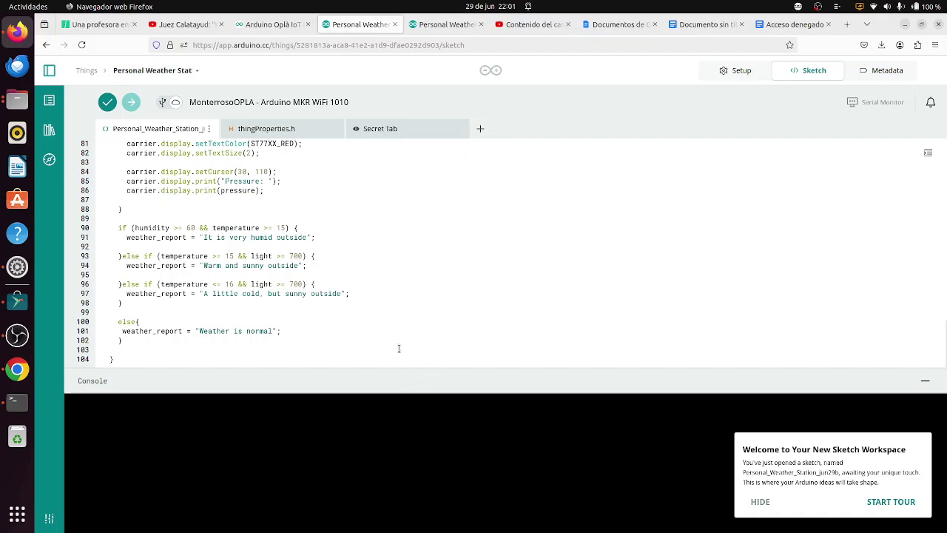
Step: Dismiss the sketch workspace welcome message and look at the sketch's beginning and the Thing's cloud variables, associated device and network settings
click(760, 501)
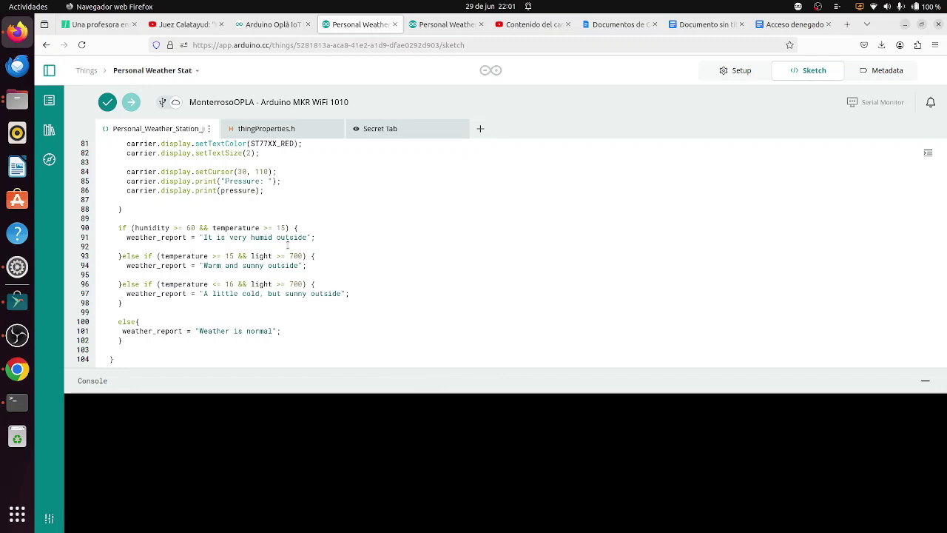
scroll(288, 246, up, 20)
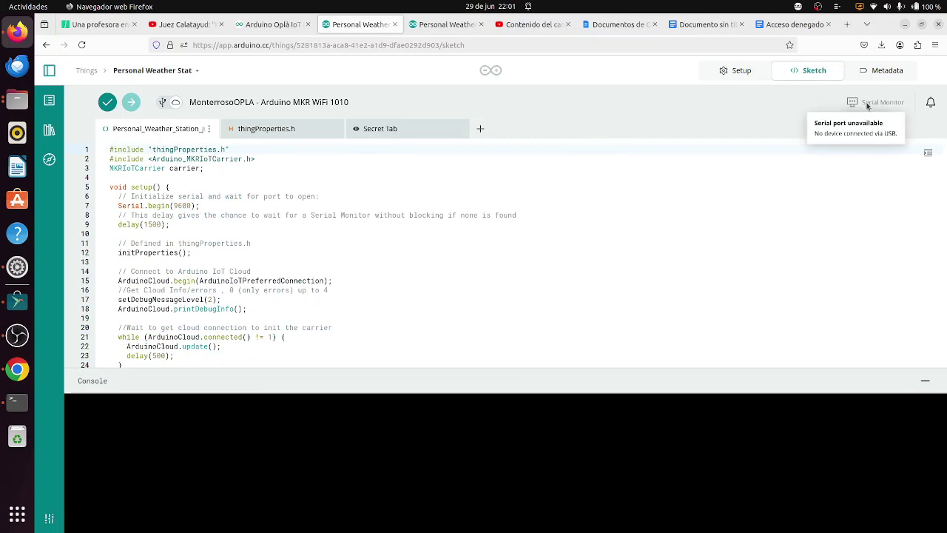
click(742, 69)
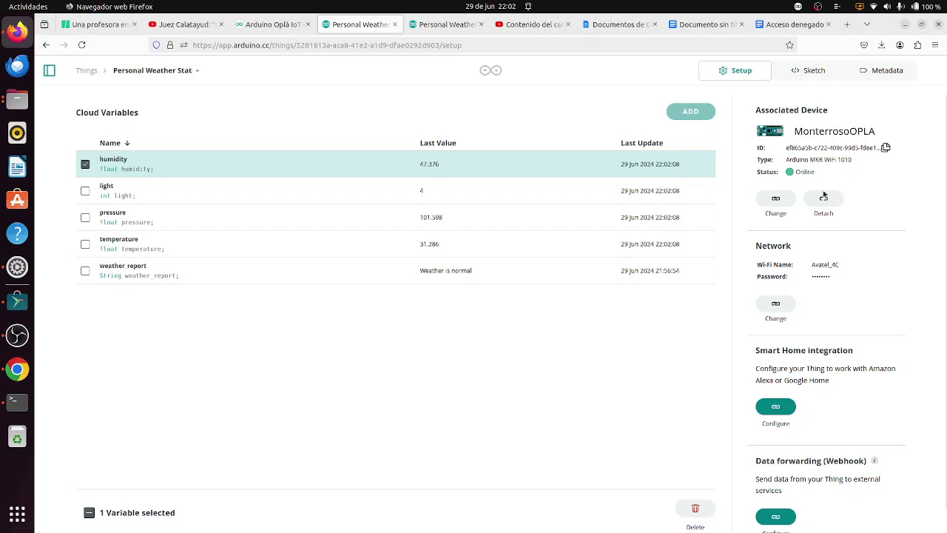
scroll(824, 196, down, 1)
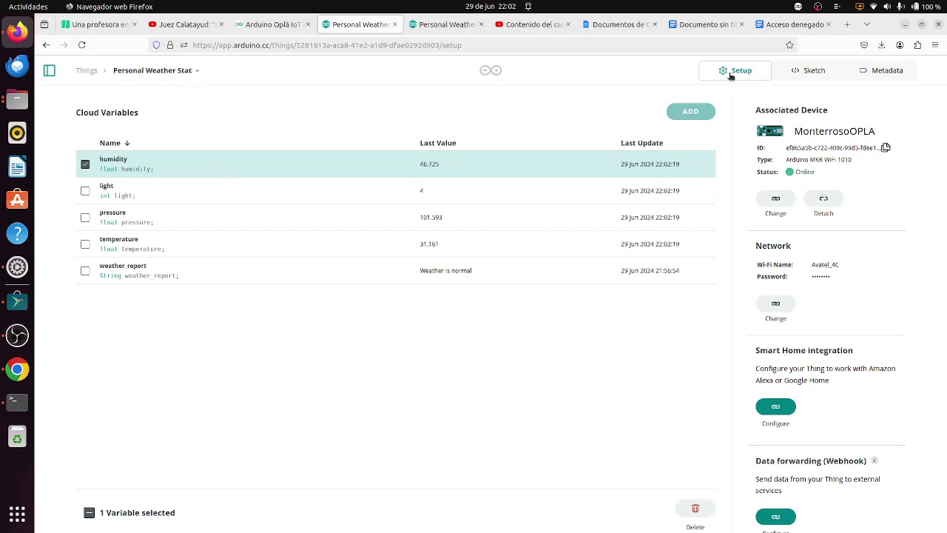
click(810, 73)
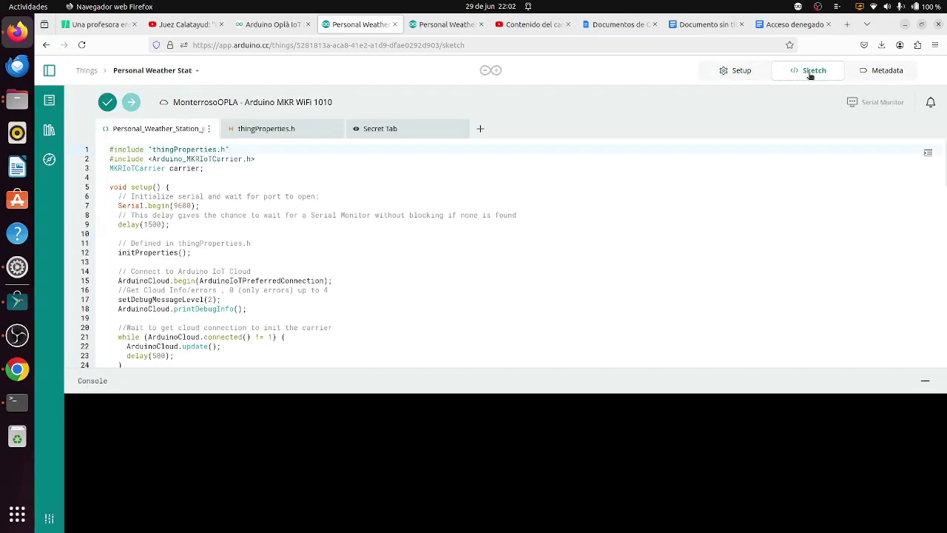
Step: Set the Personal Weather Station Thing's timezone to Europe/Madrid in its metadata
click(871, 79)
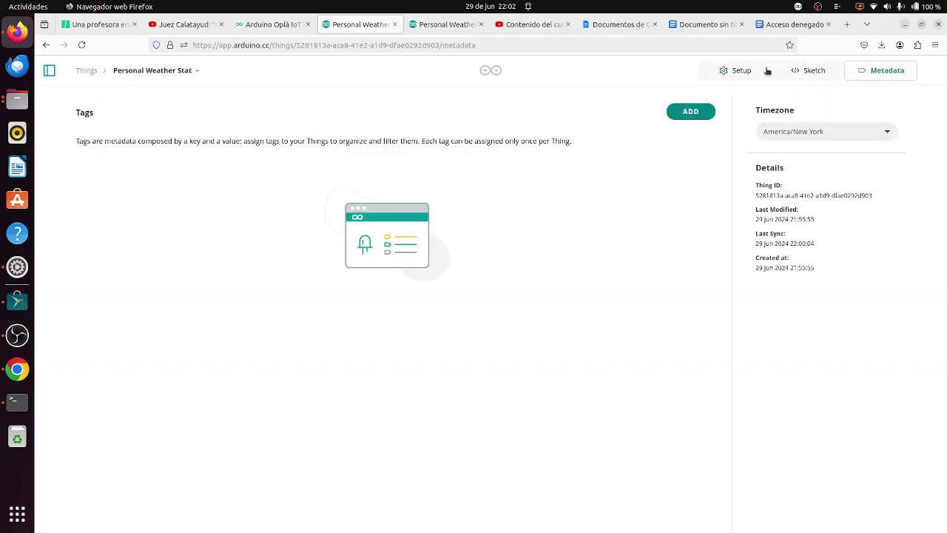
click(790, 133)
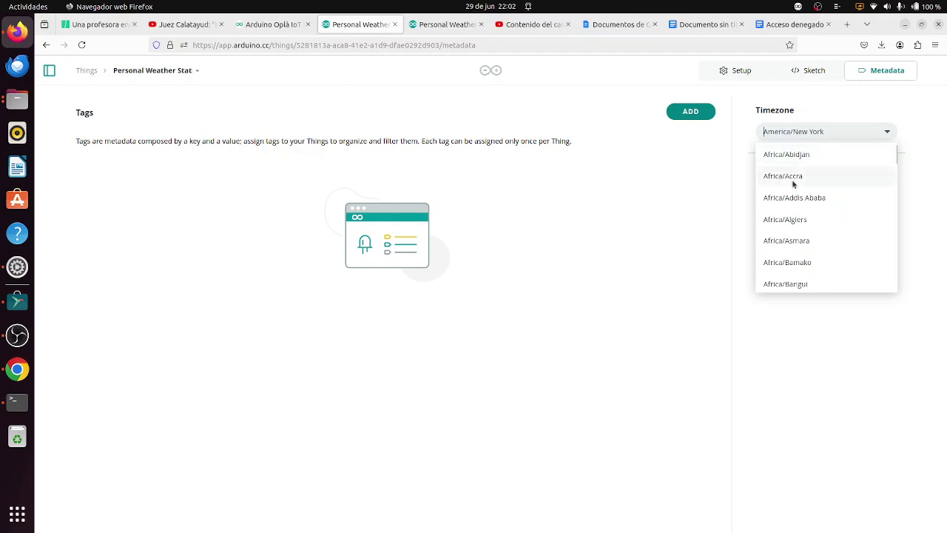
scroll(786, 222, down, 5)
scroll(787, 223, down, 20)
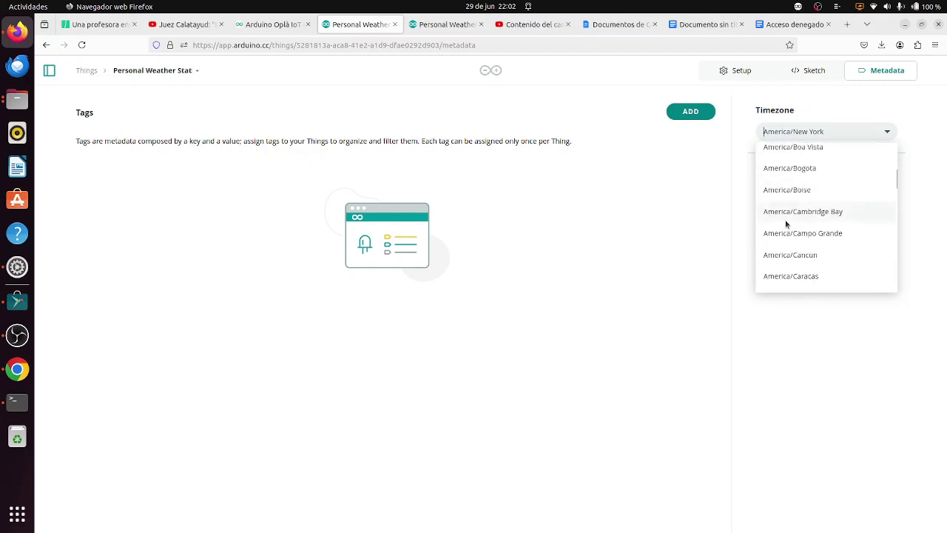
scroll(787, 224, down, 20)
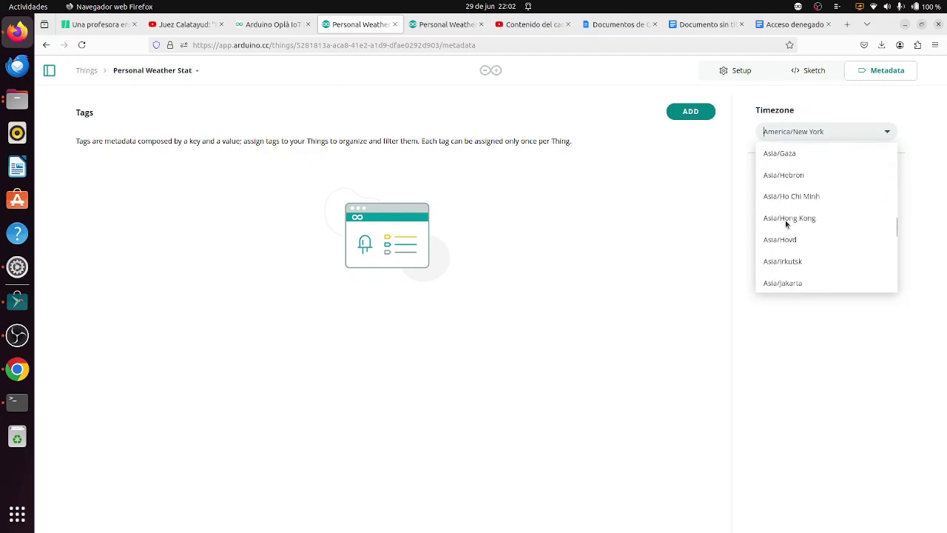
scroll(786, 224, down, 20)
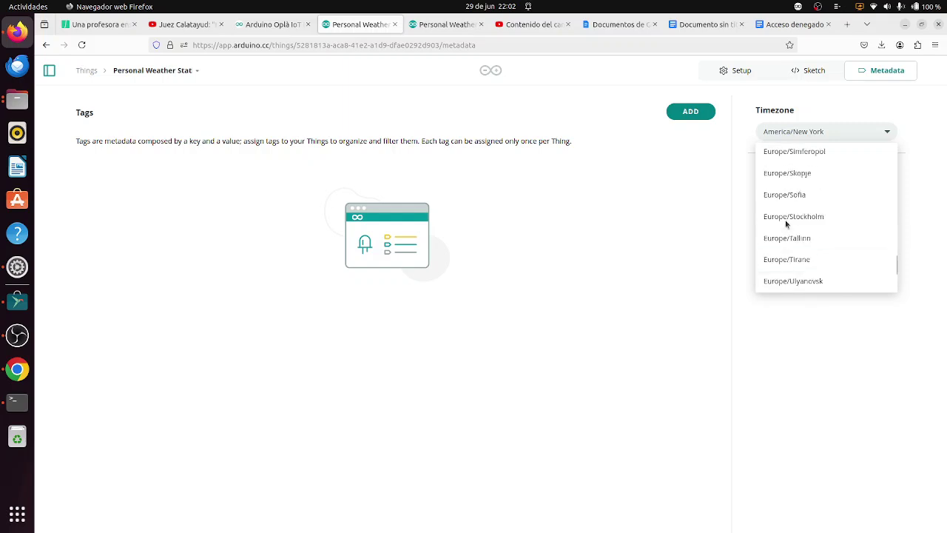
scroll(786, 224, up, 5)
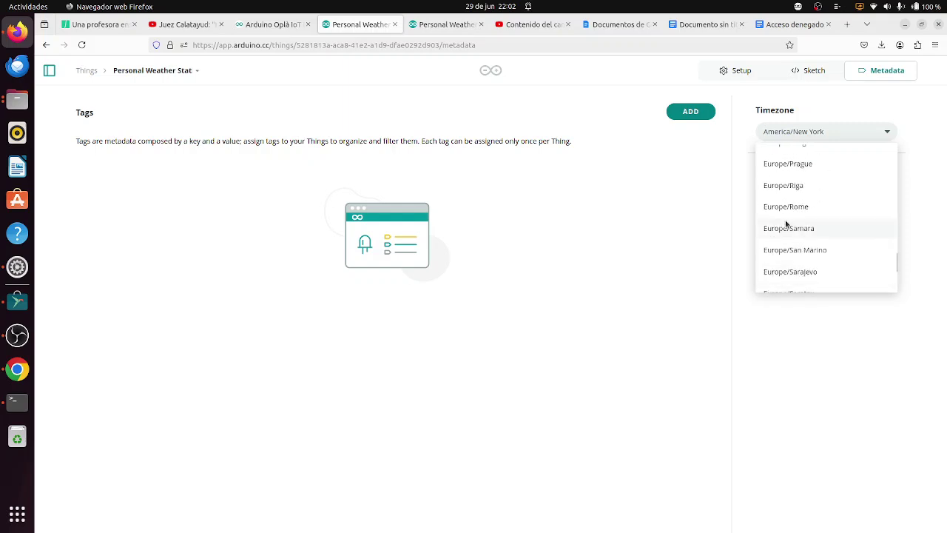
scroll(786, 224, up, 2)
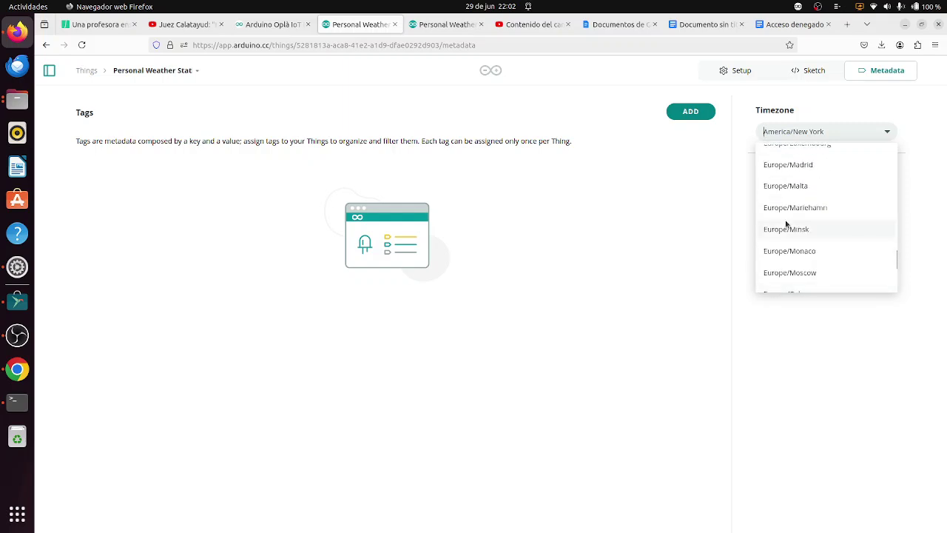
click(785, 167)
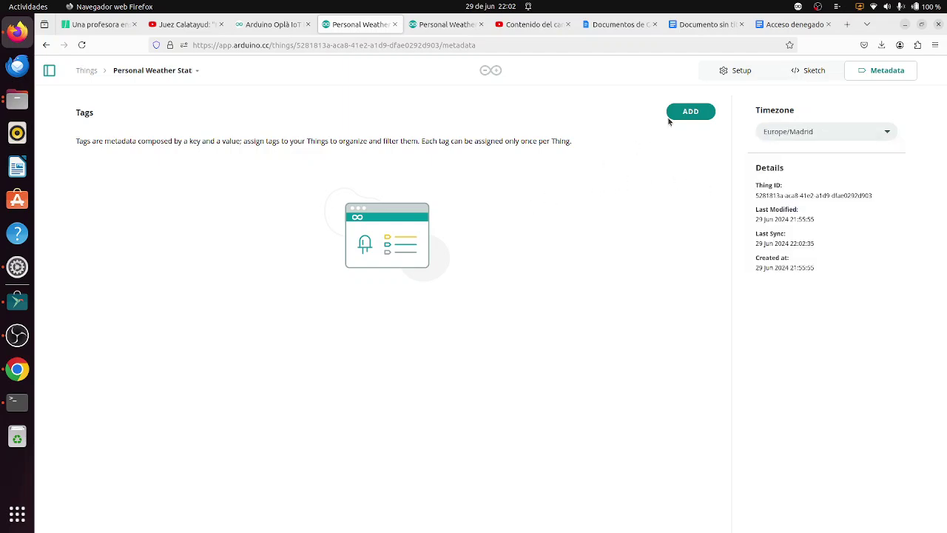
Step: Check the Thing's cloud variables, return to the Things list and reopen the Personal Weather Station Thing
click(744, 71)
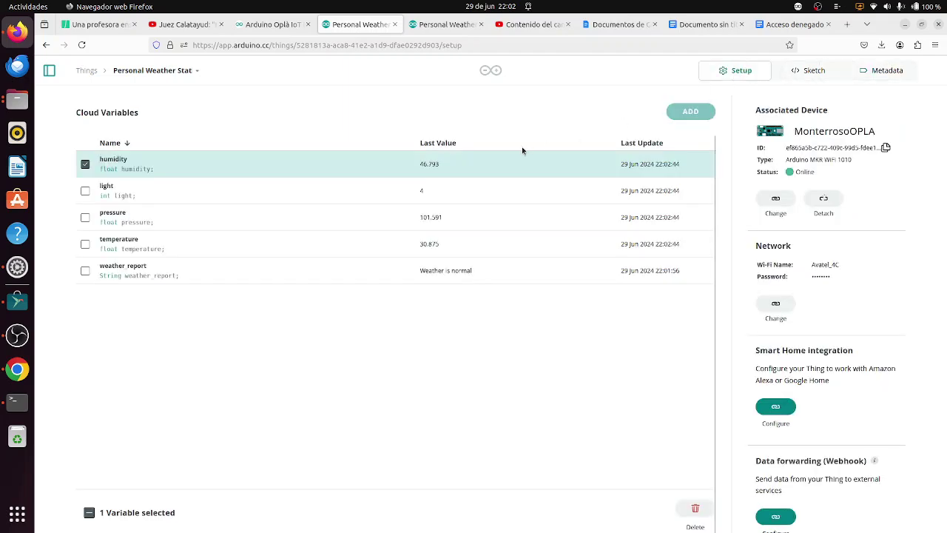
click(95, 71)
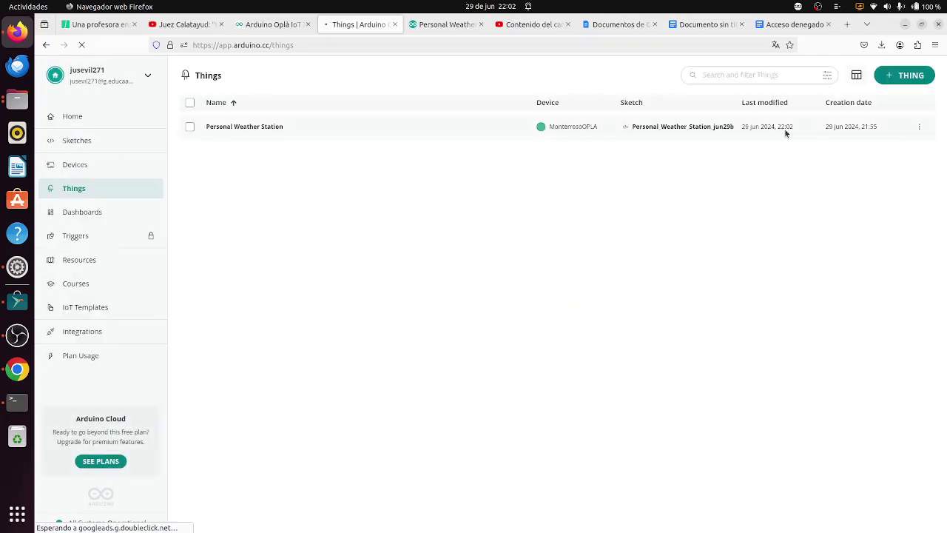
click(787, 131)
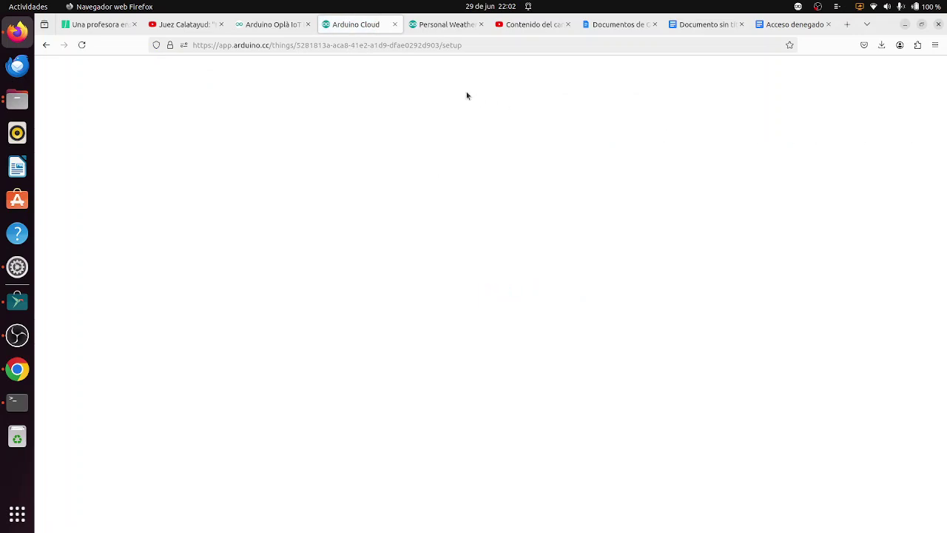
Step: Switch to the Personal Weather Station dashboard and reload it to check the current sensor readings and weather report
click(448, 24)
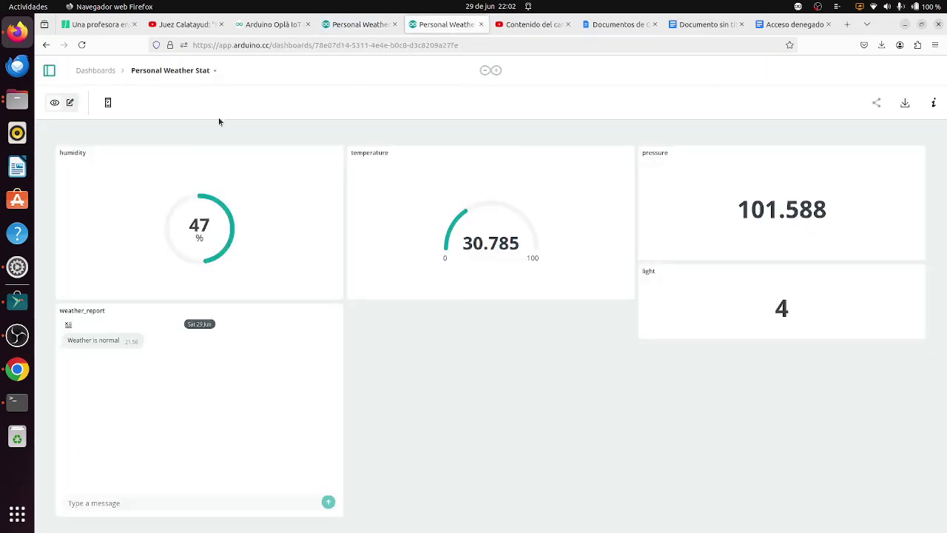
click(82, 45)
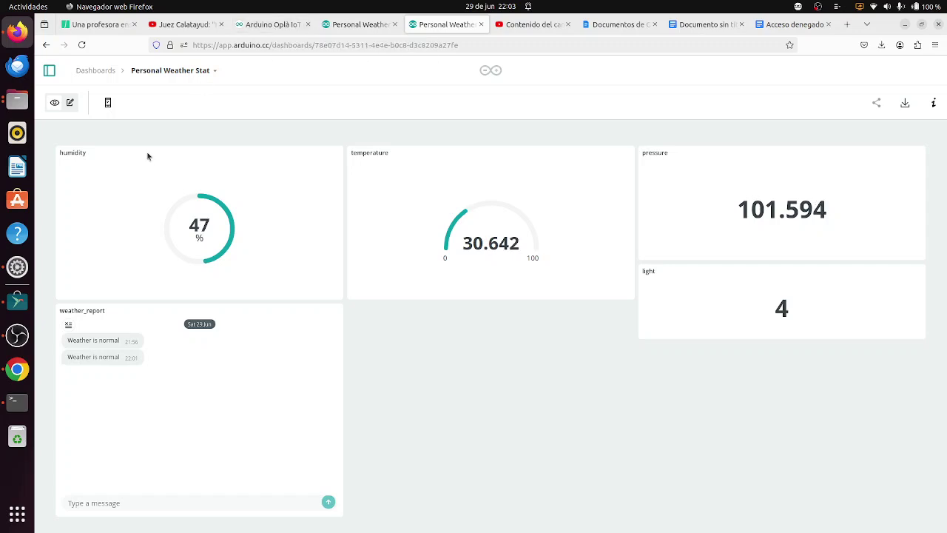
click(15, 349)
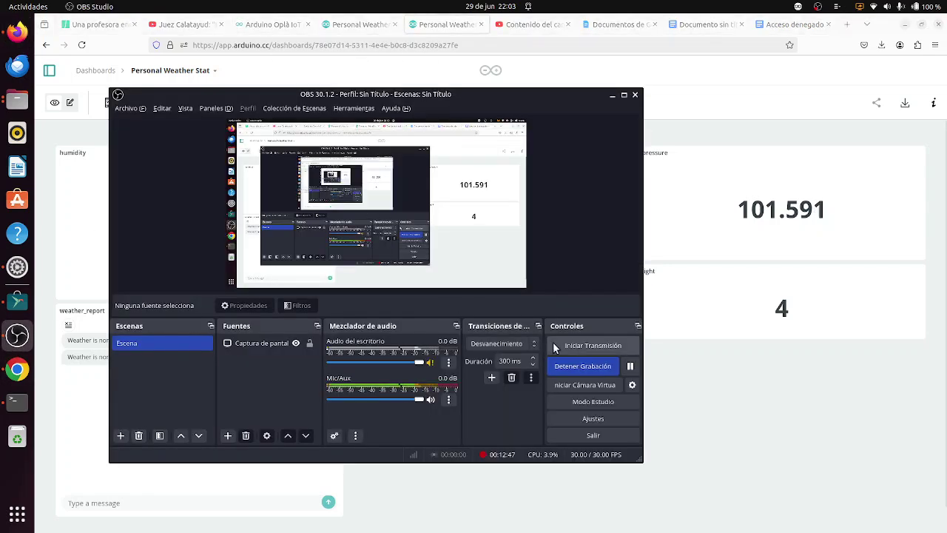